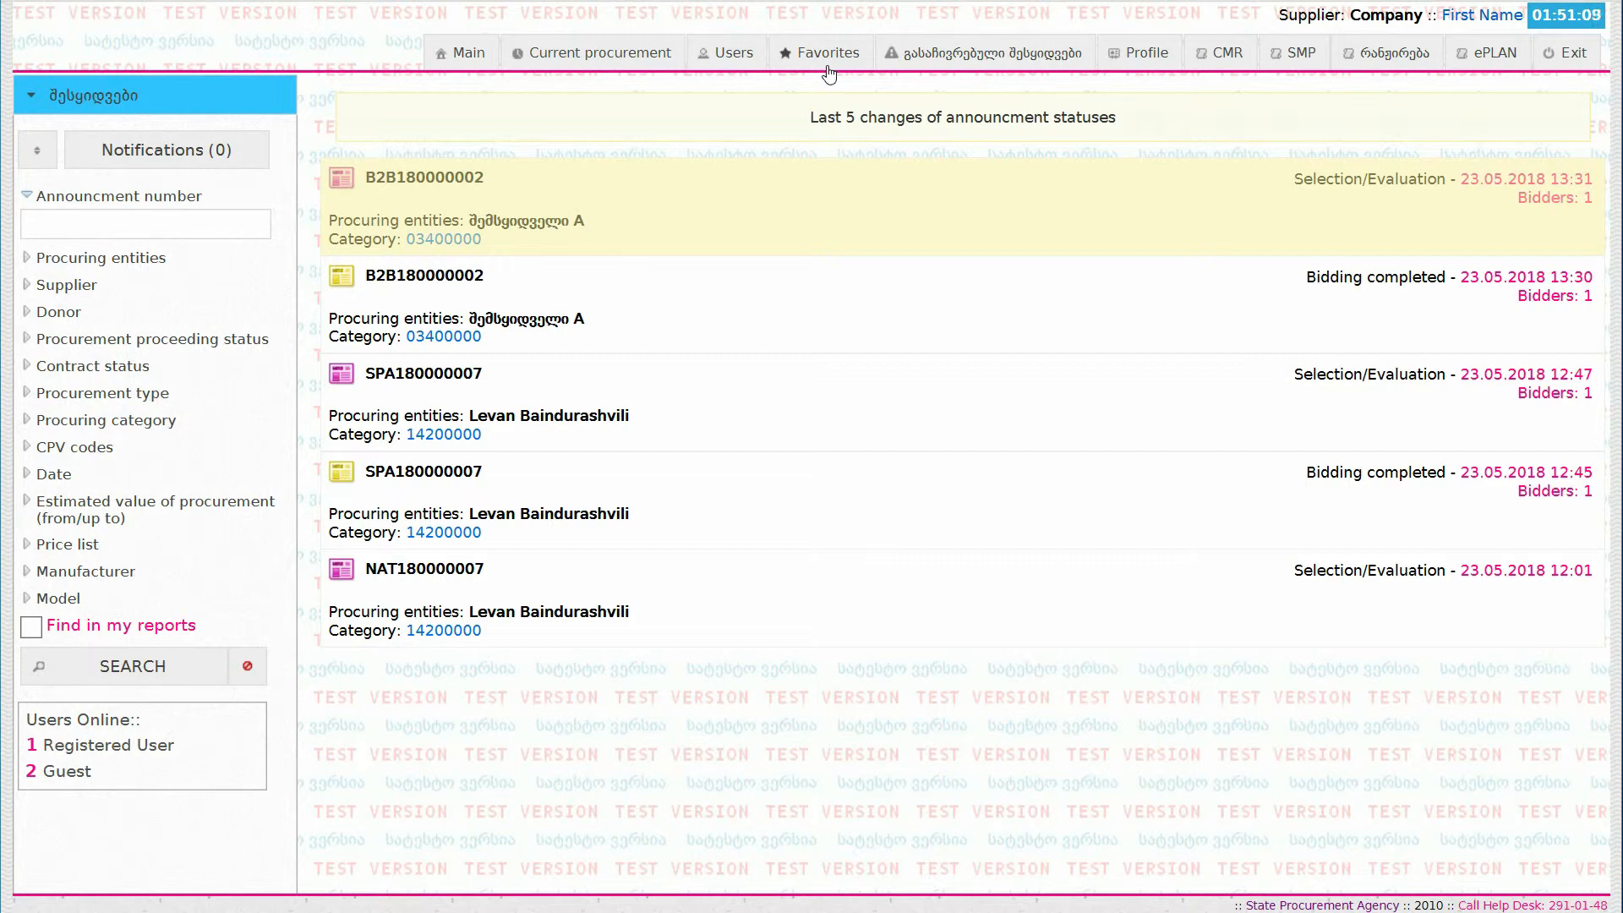
Step: Open the supplier profile to view the company's main details, and close it
{"action": "left_click", "coordinate": [1142, 70]}
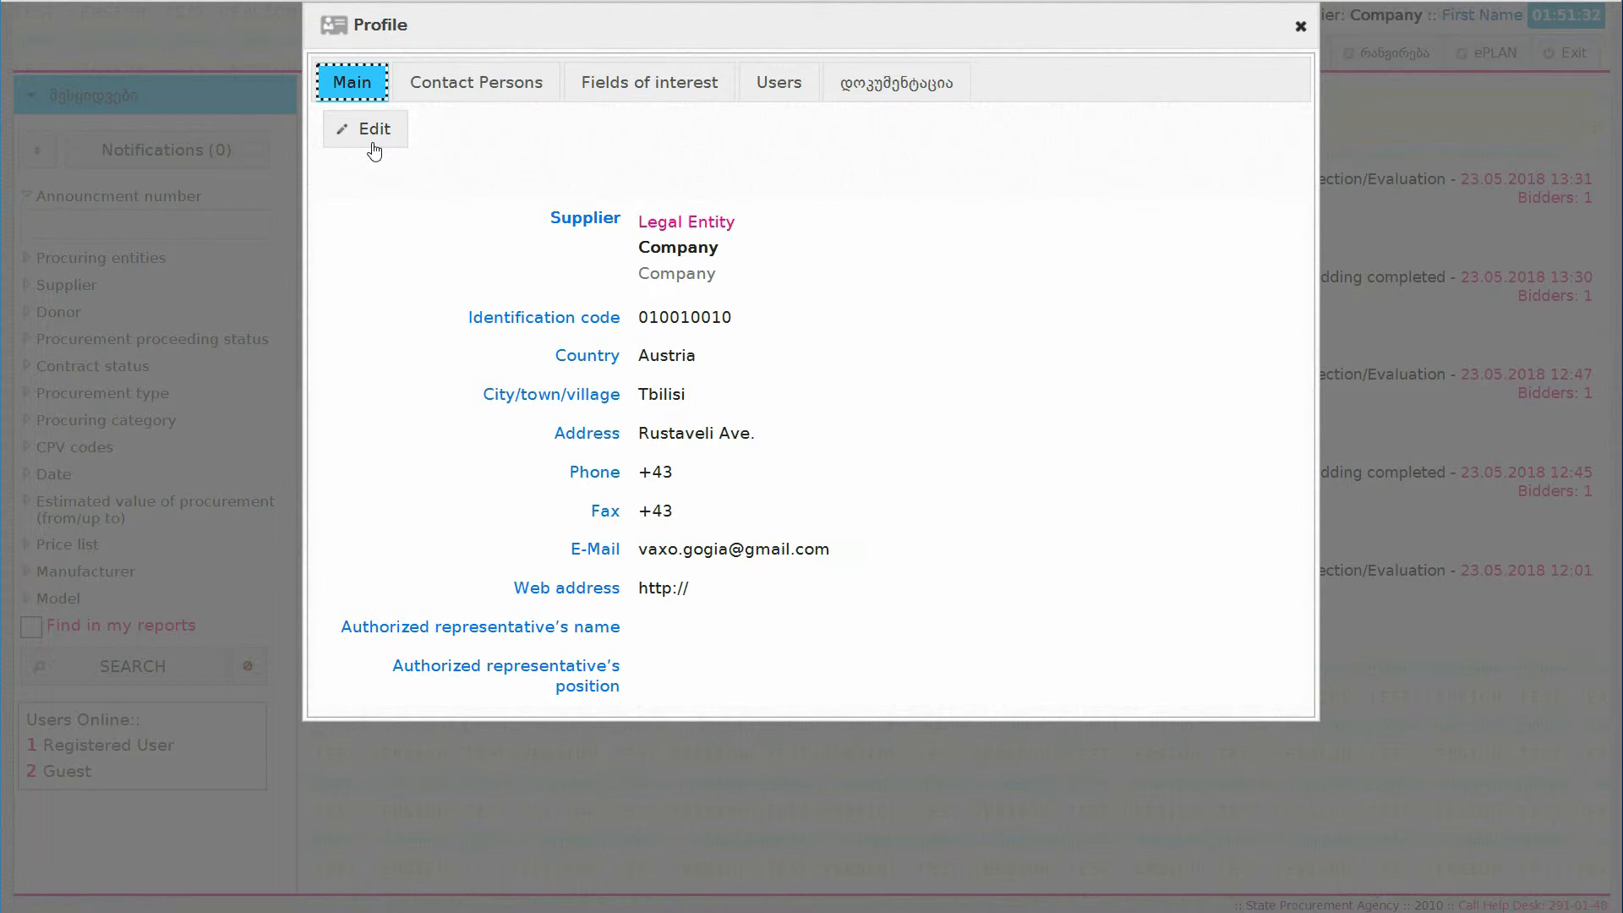
{"action": "left_click", "coordinate": [1299, 27]}
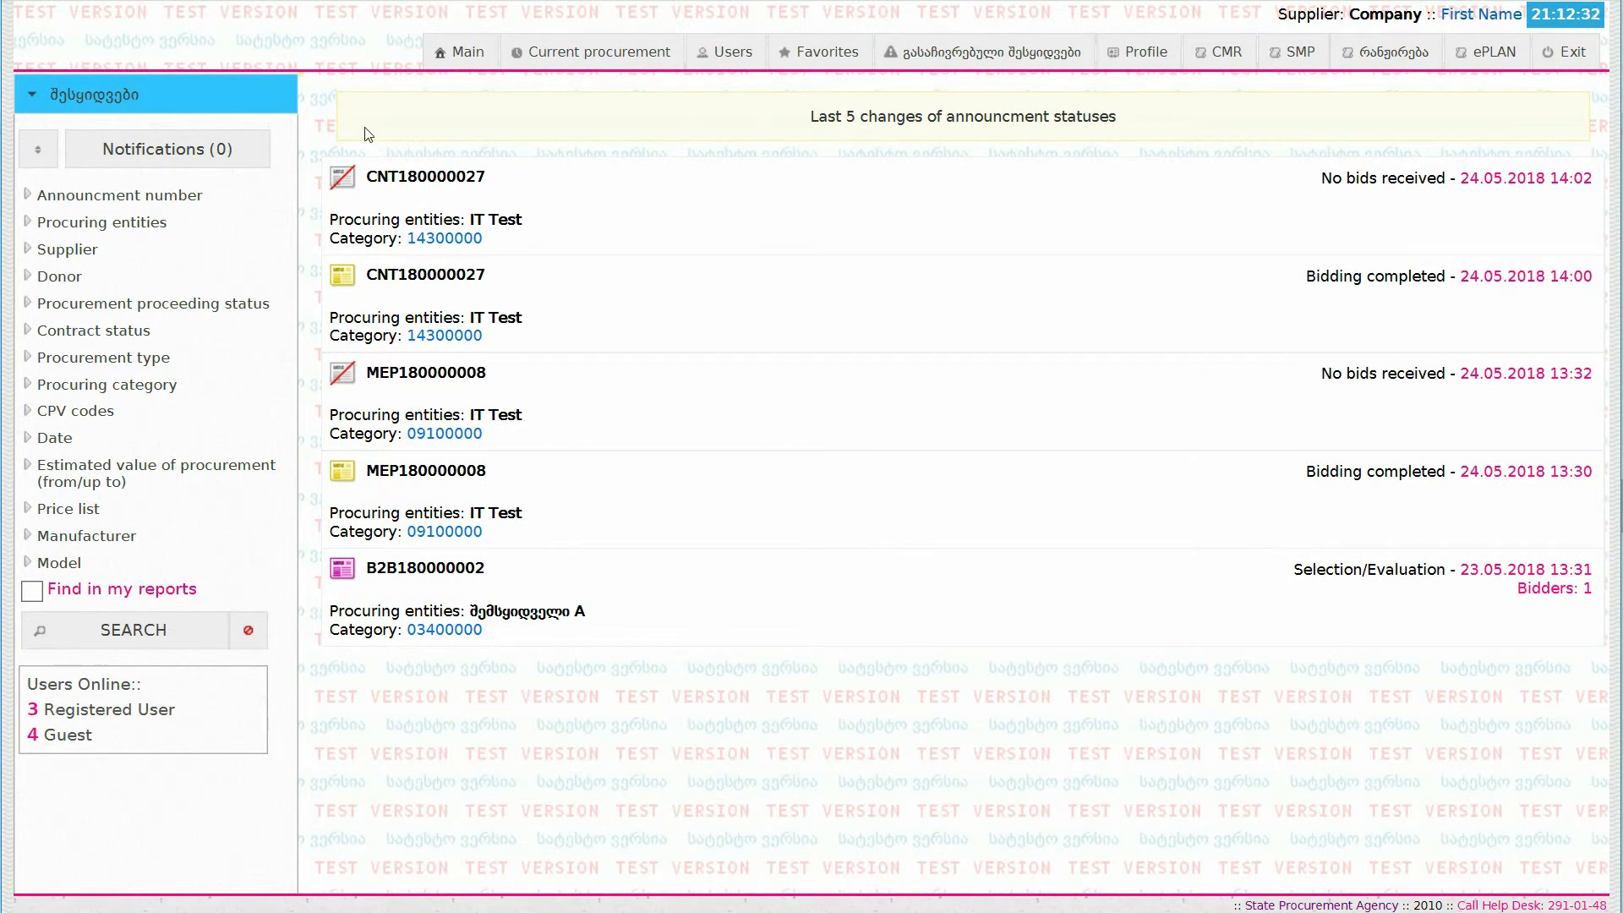
Step: Search the procurement announcements with the donor filter set to The World Bank
{"action": "left_click", "coordinate": [137, 280]}
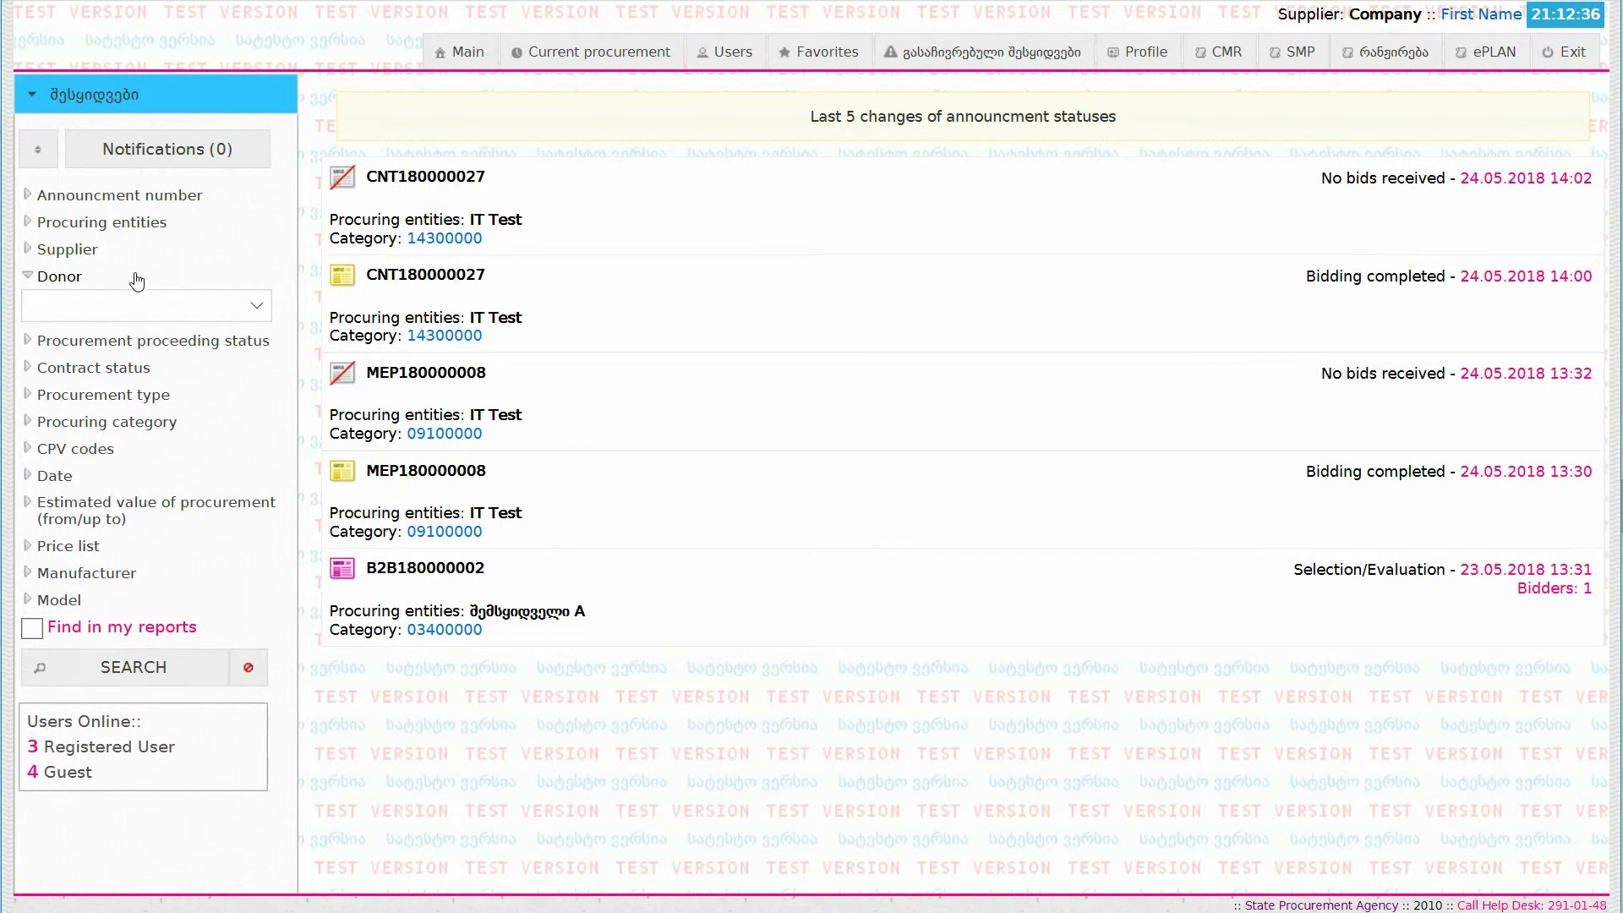
{"action": "left_click", "coordinate": [257, 304]}
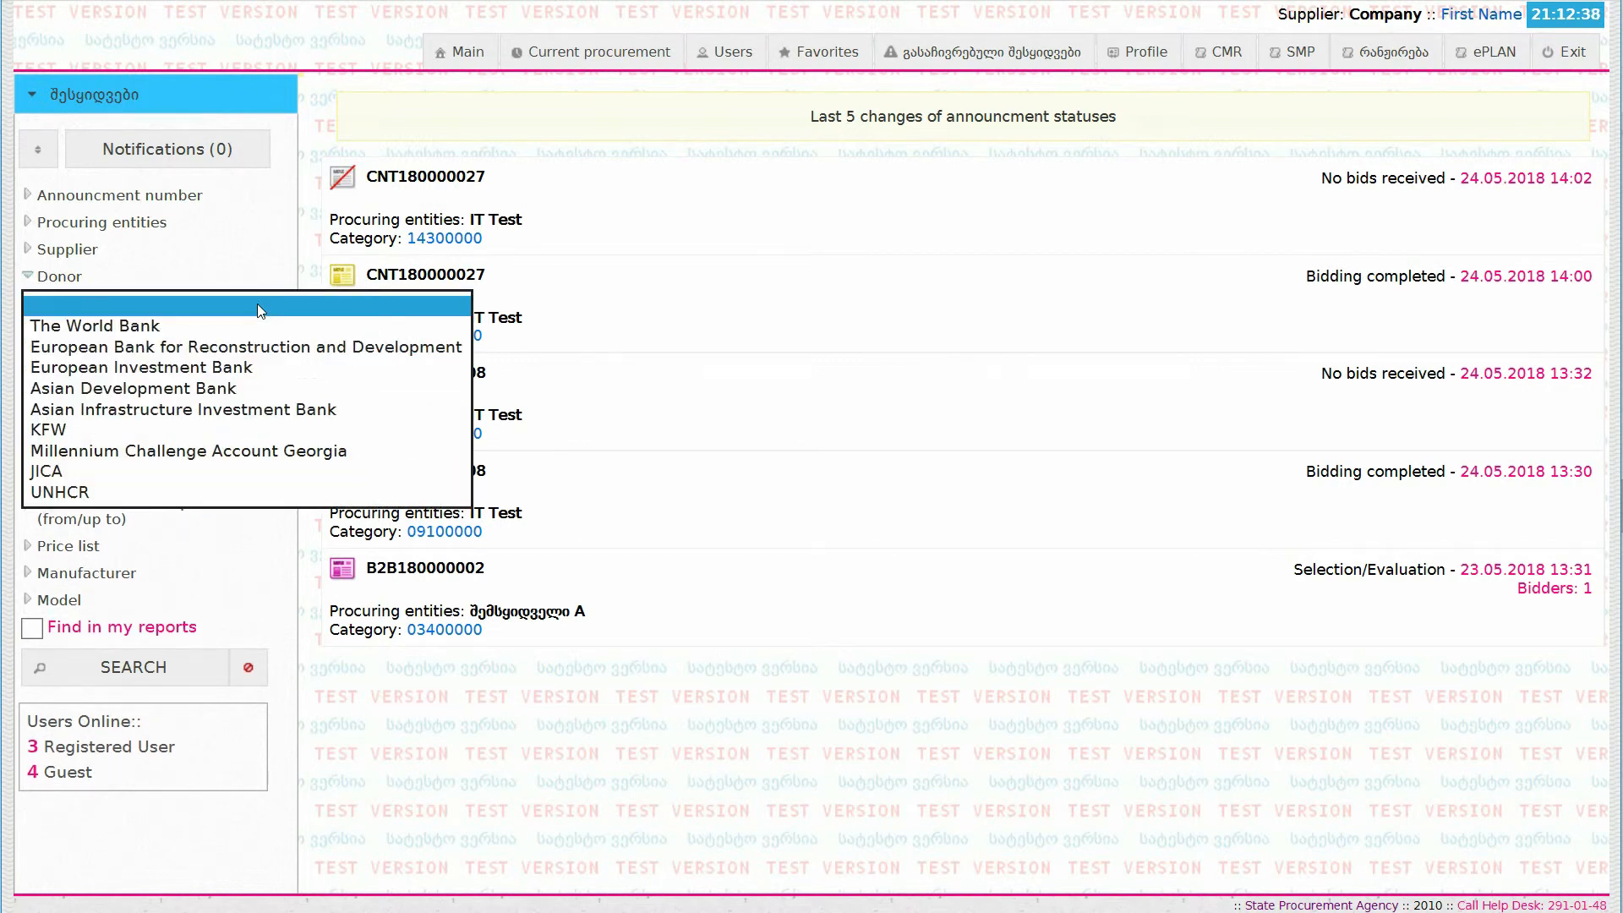
{"action": "left_click", "coordinate": [255, 325]}
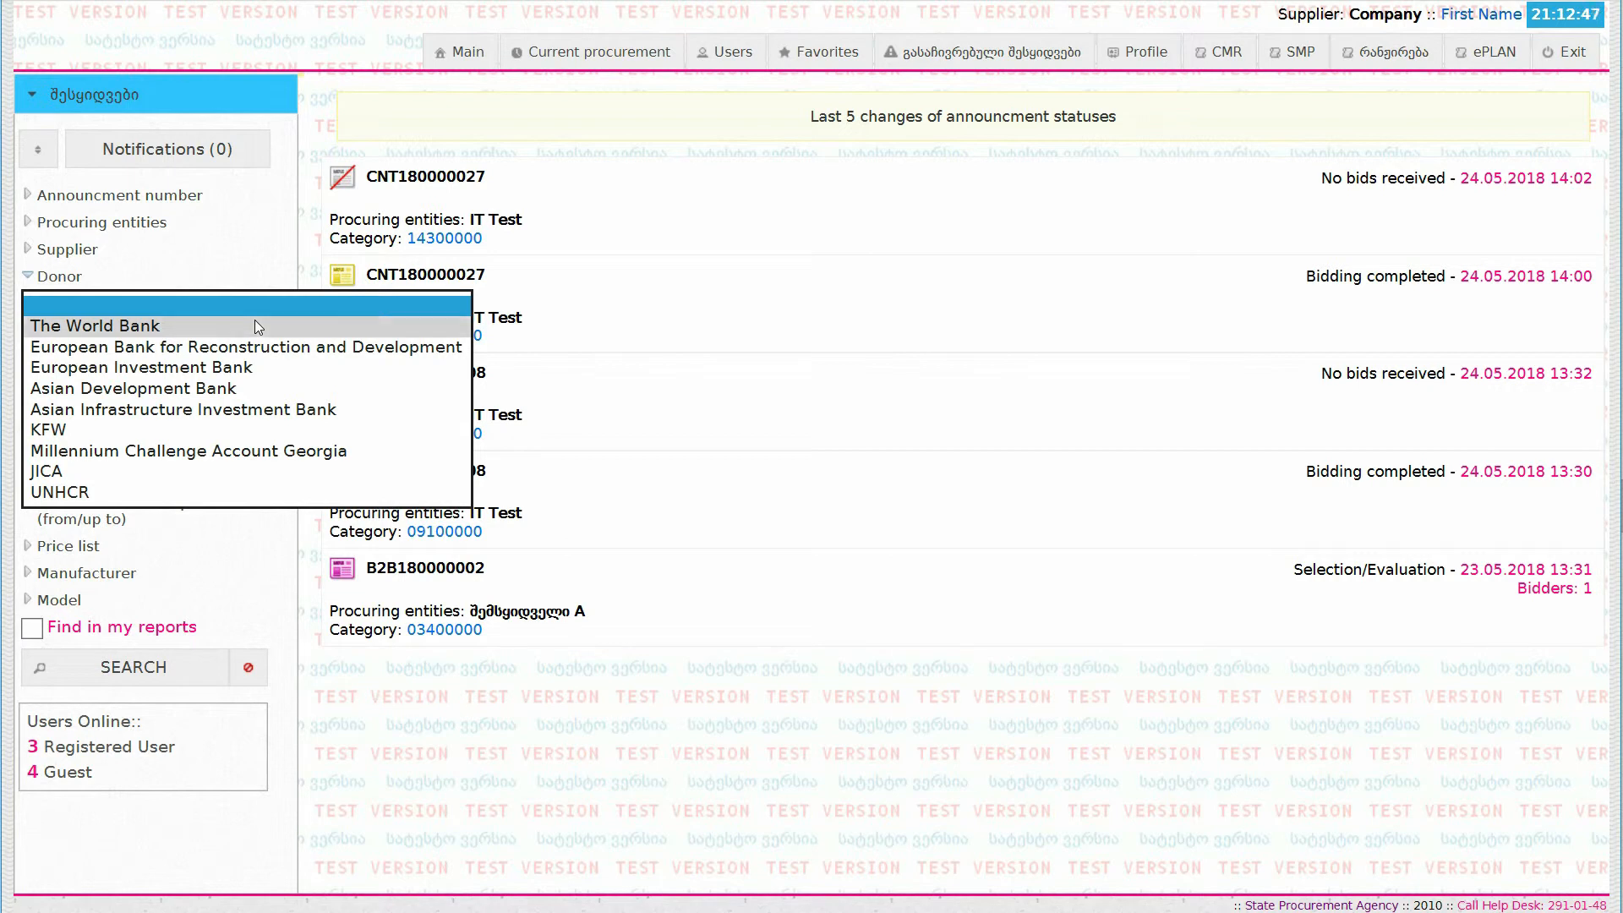
{"action": "left_click", "coordinate": [211, 672]}
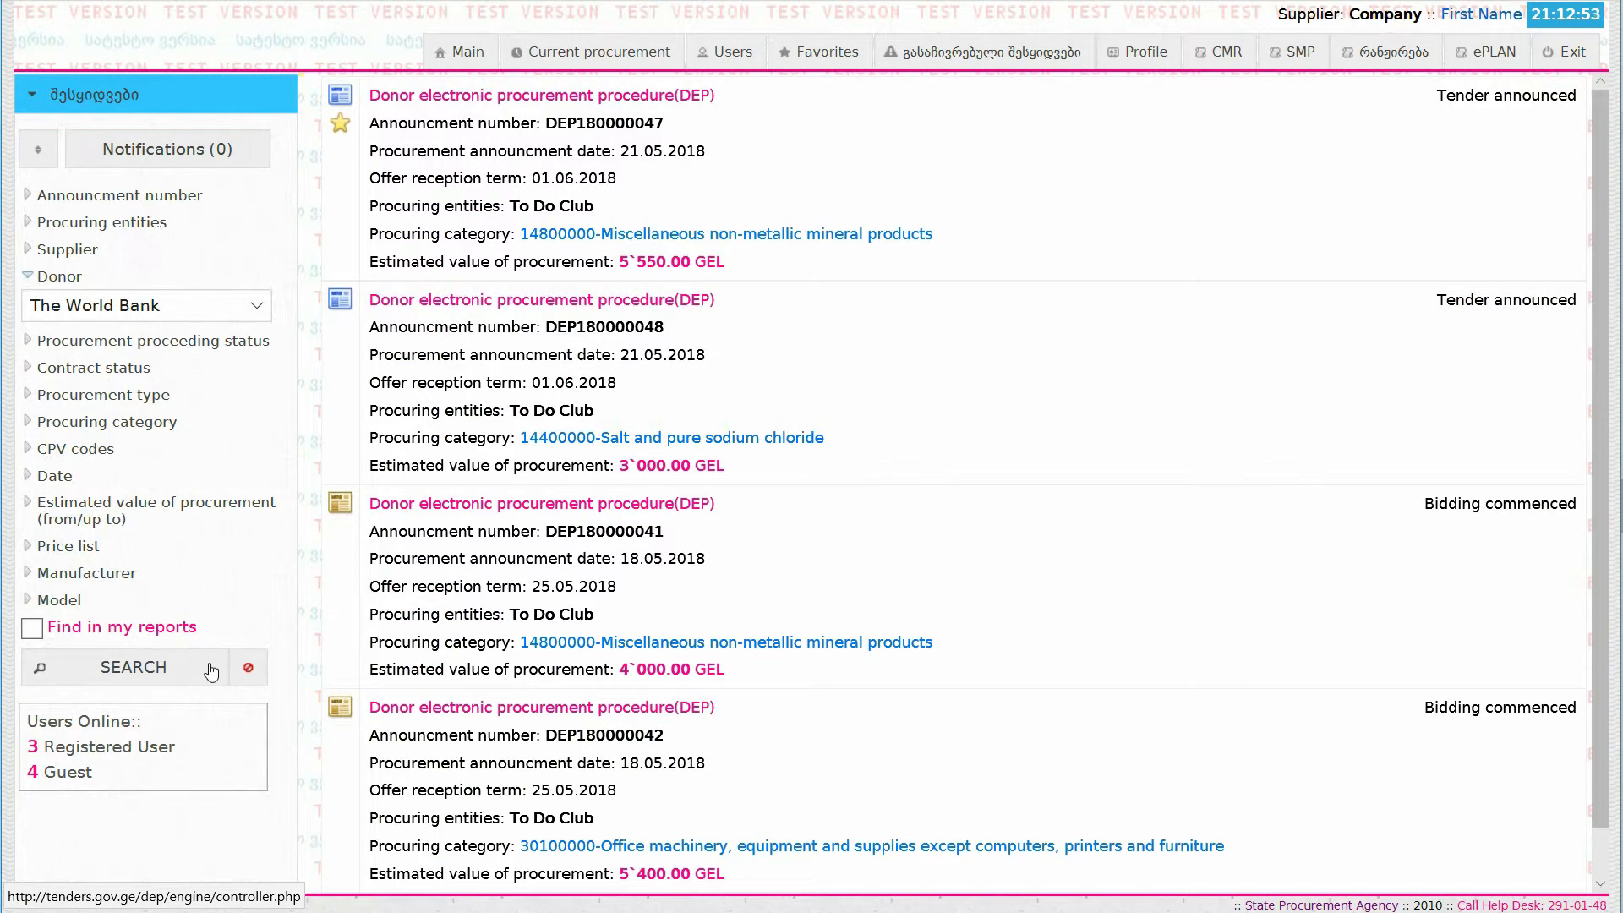
Step: Open announcement DEP180000042, check its attached documentation, and go to its offers
{"action": "left_click", "coordinate": [1005, 794]}
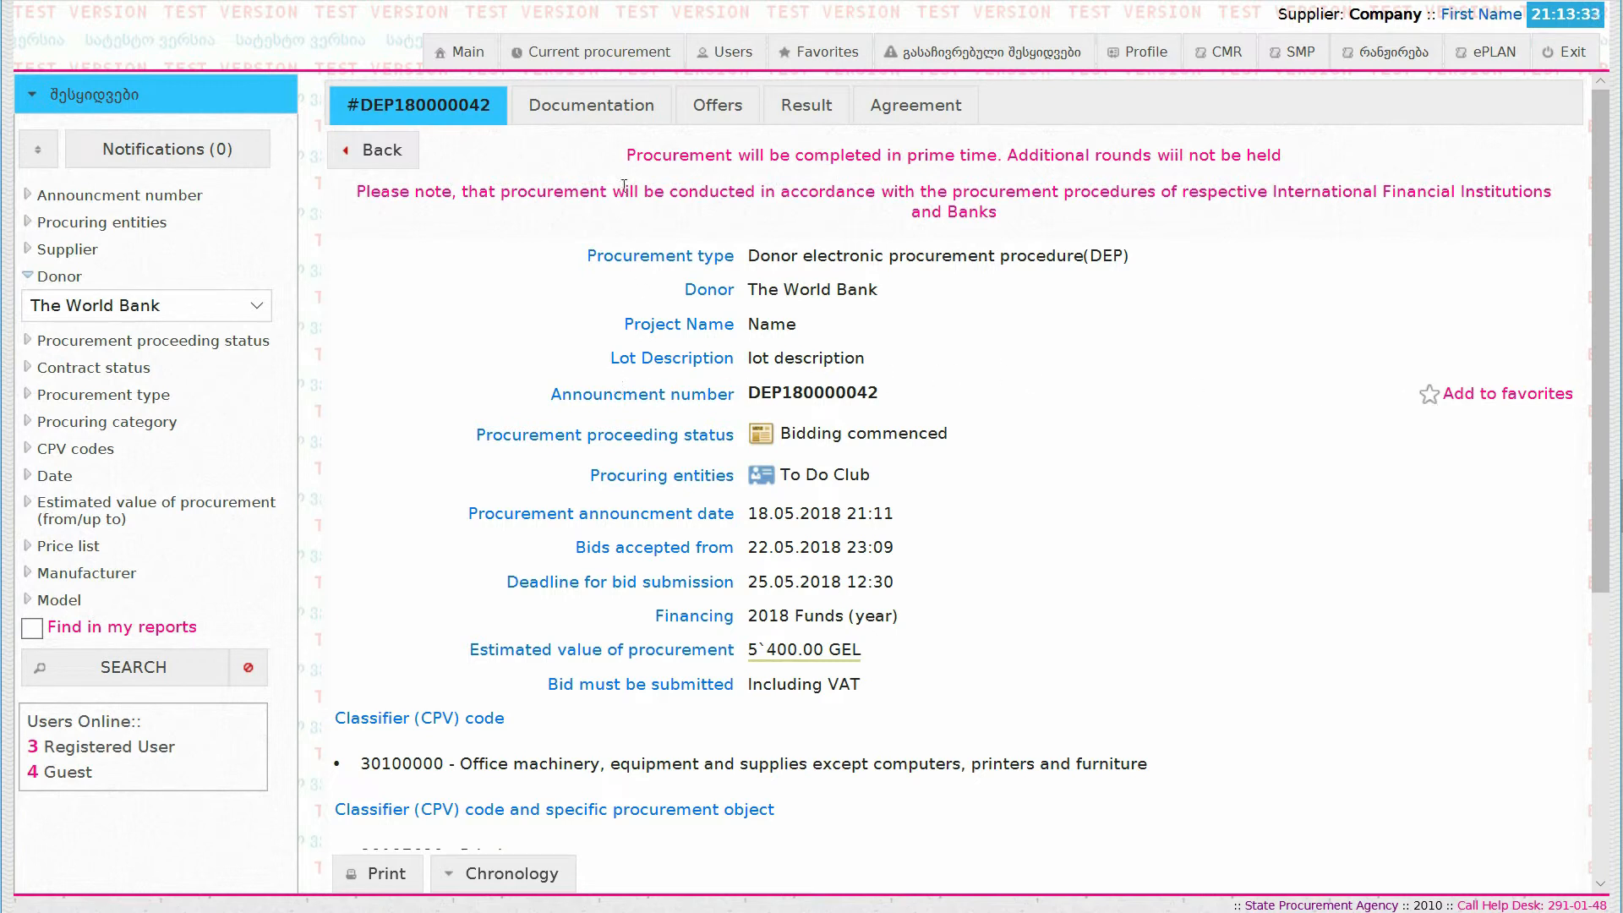
{"action": "left_click", "coordinate": [623, 123]}
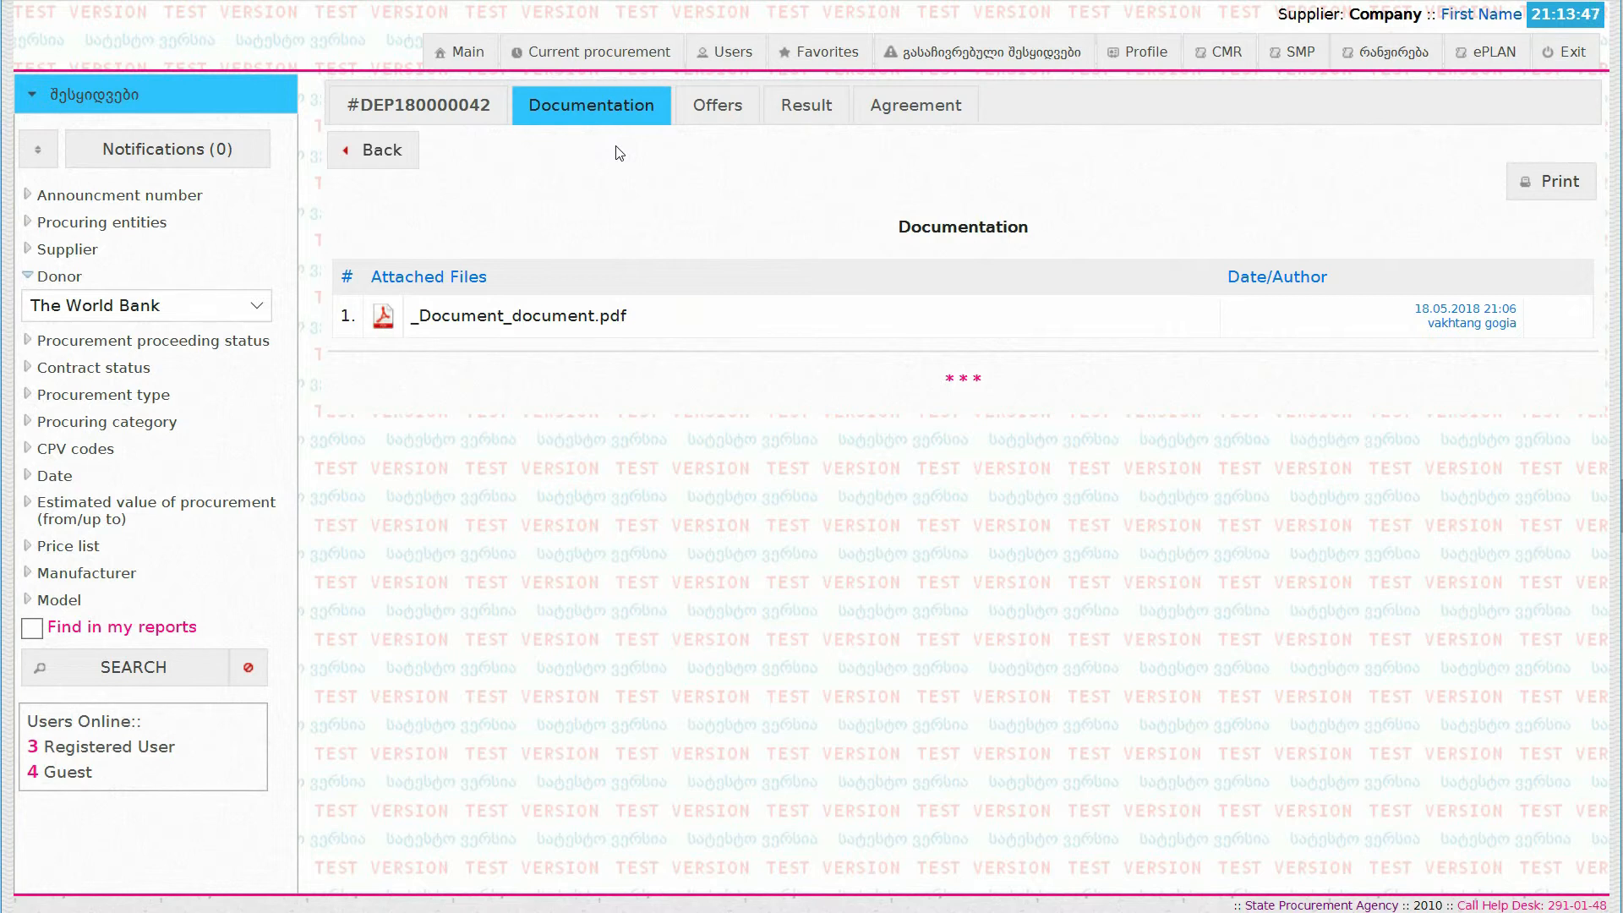
{"action": "left_click", "coordinate": [739, 123]}
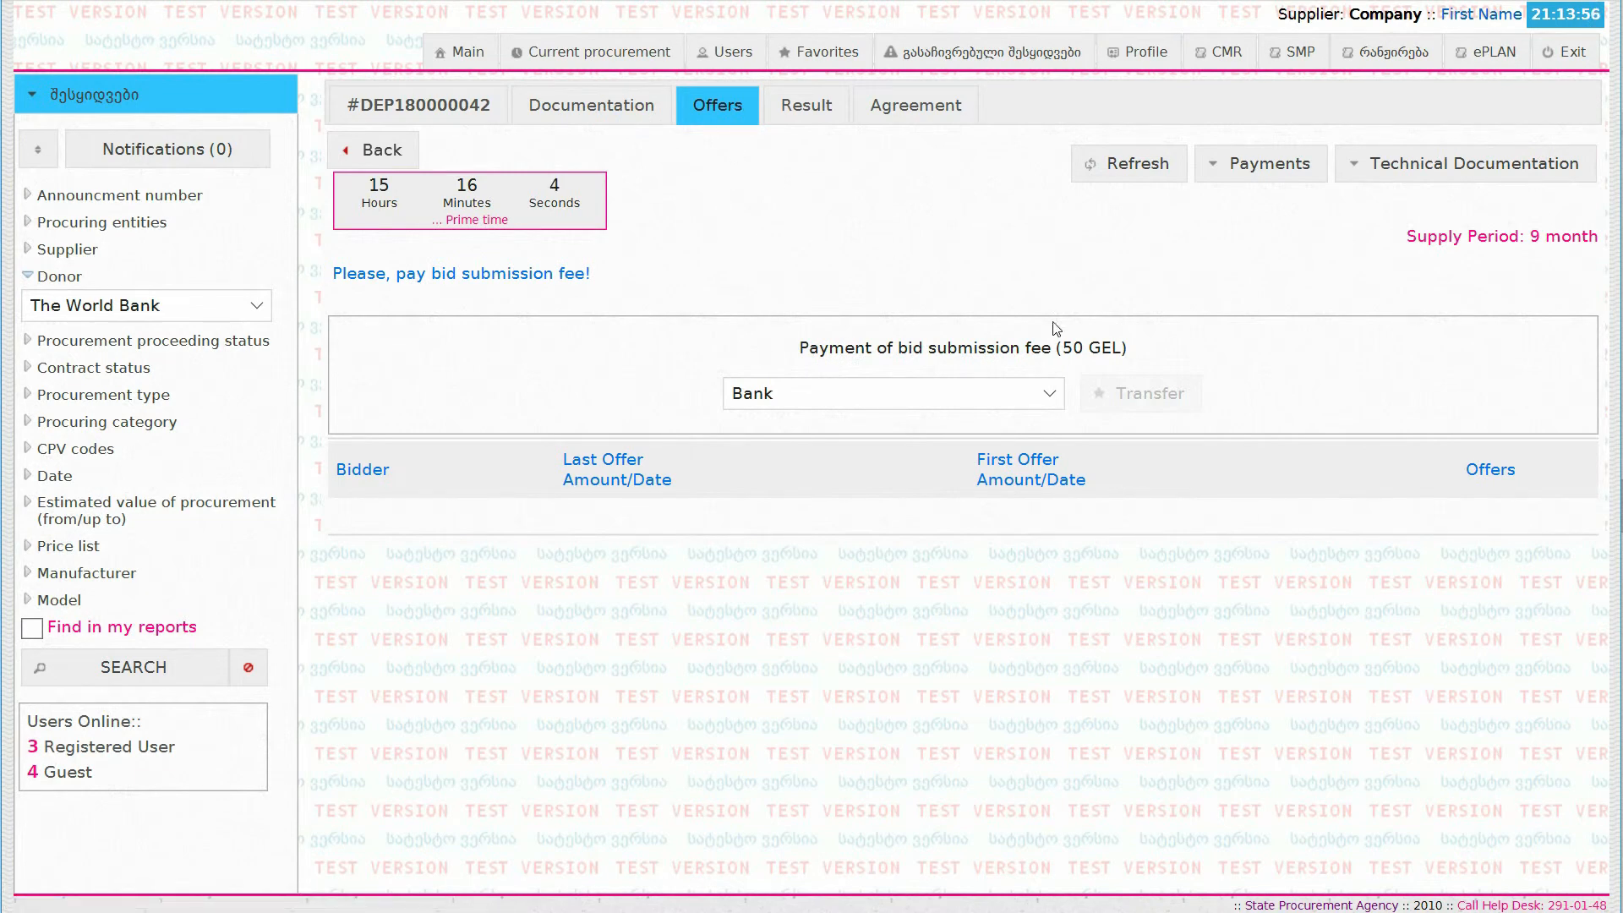
Step: Choose Qartu Bank for the 50 GEL bid submission fee and start the transfer
{"action": "left_click", "coordinate": [1048, 402]}
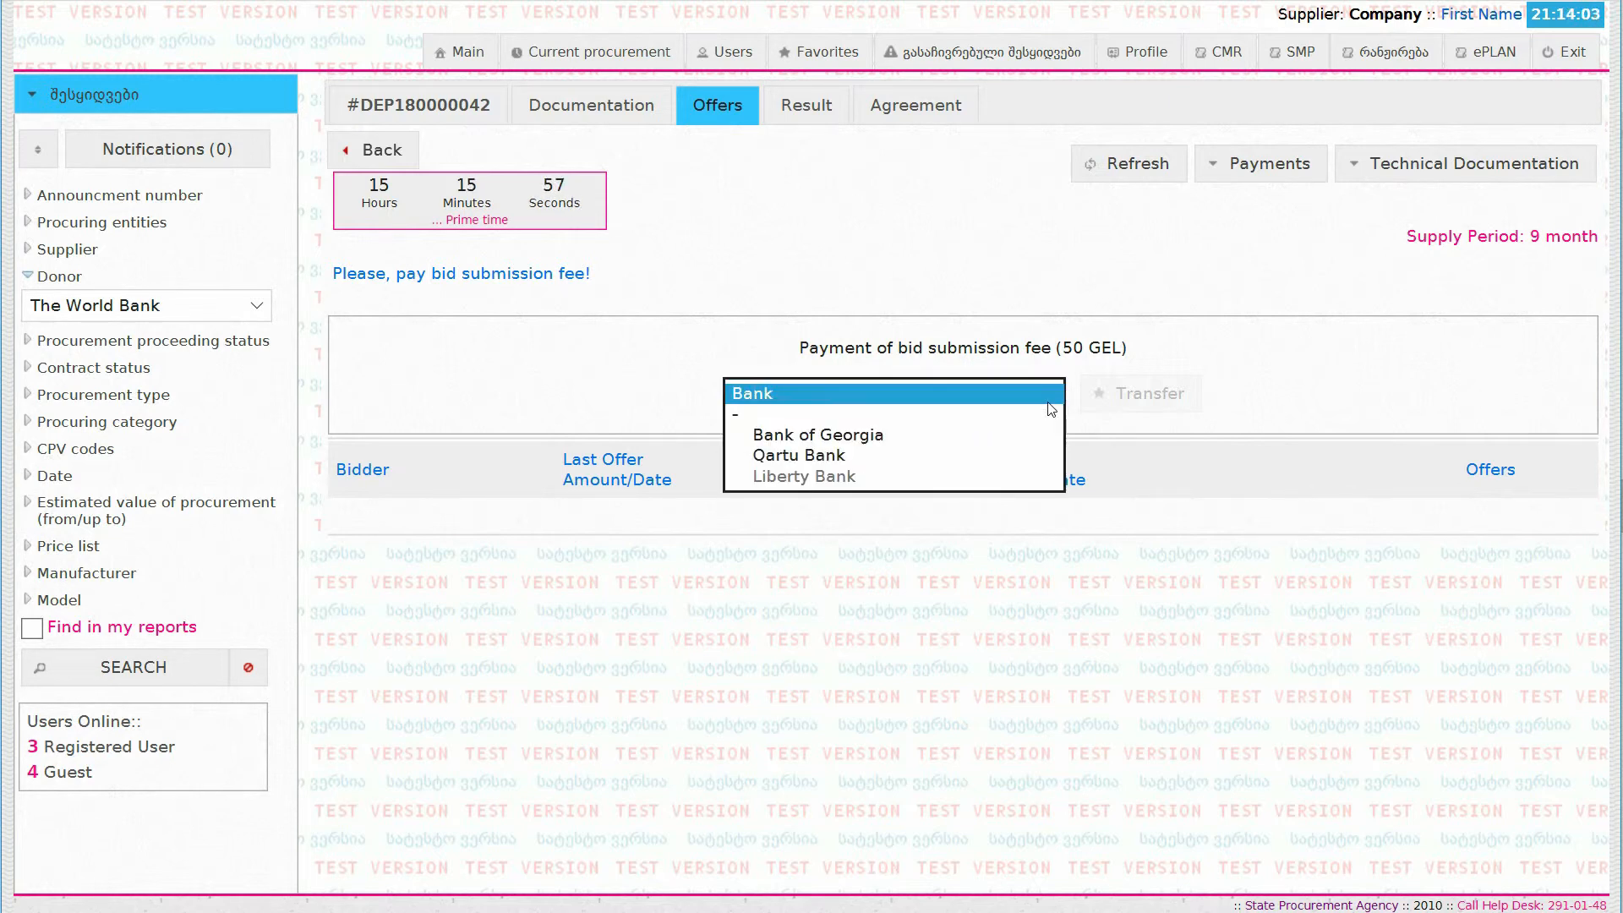
{"action": "left_click", "coordinate": [1045, 455]}
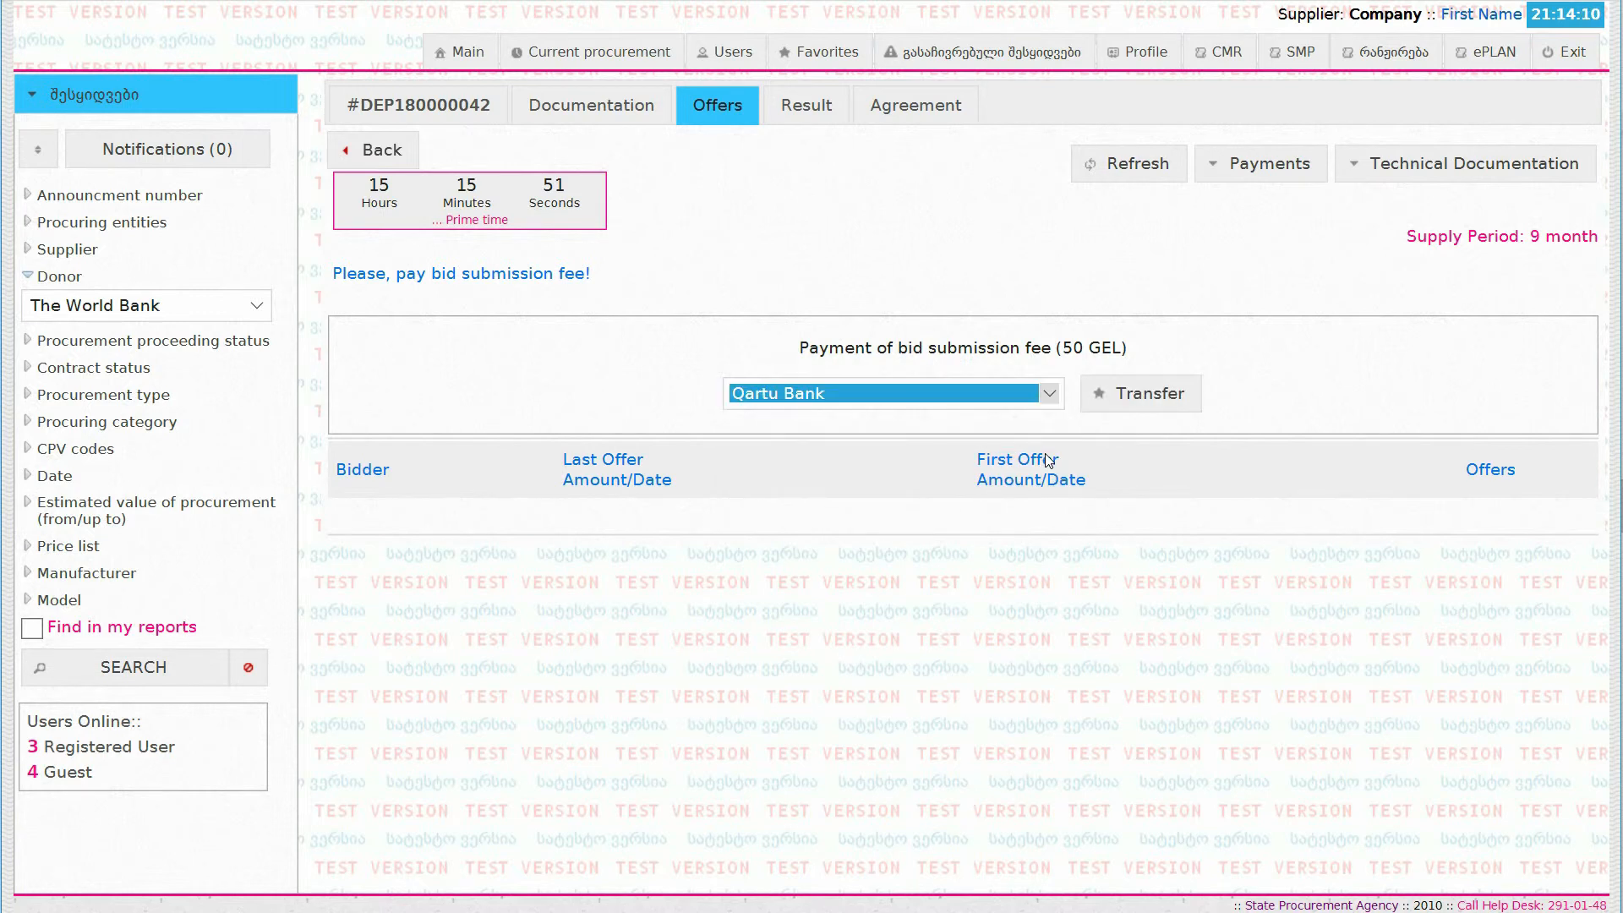
{"action": "left_click", "coordinate": [1150, 415]}
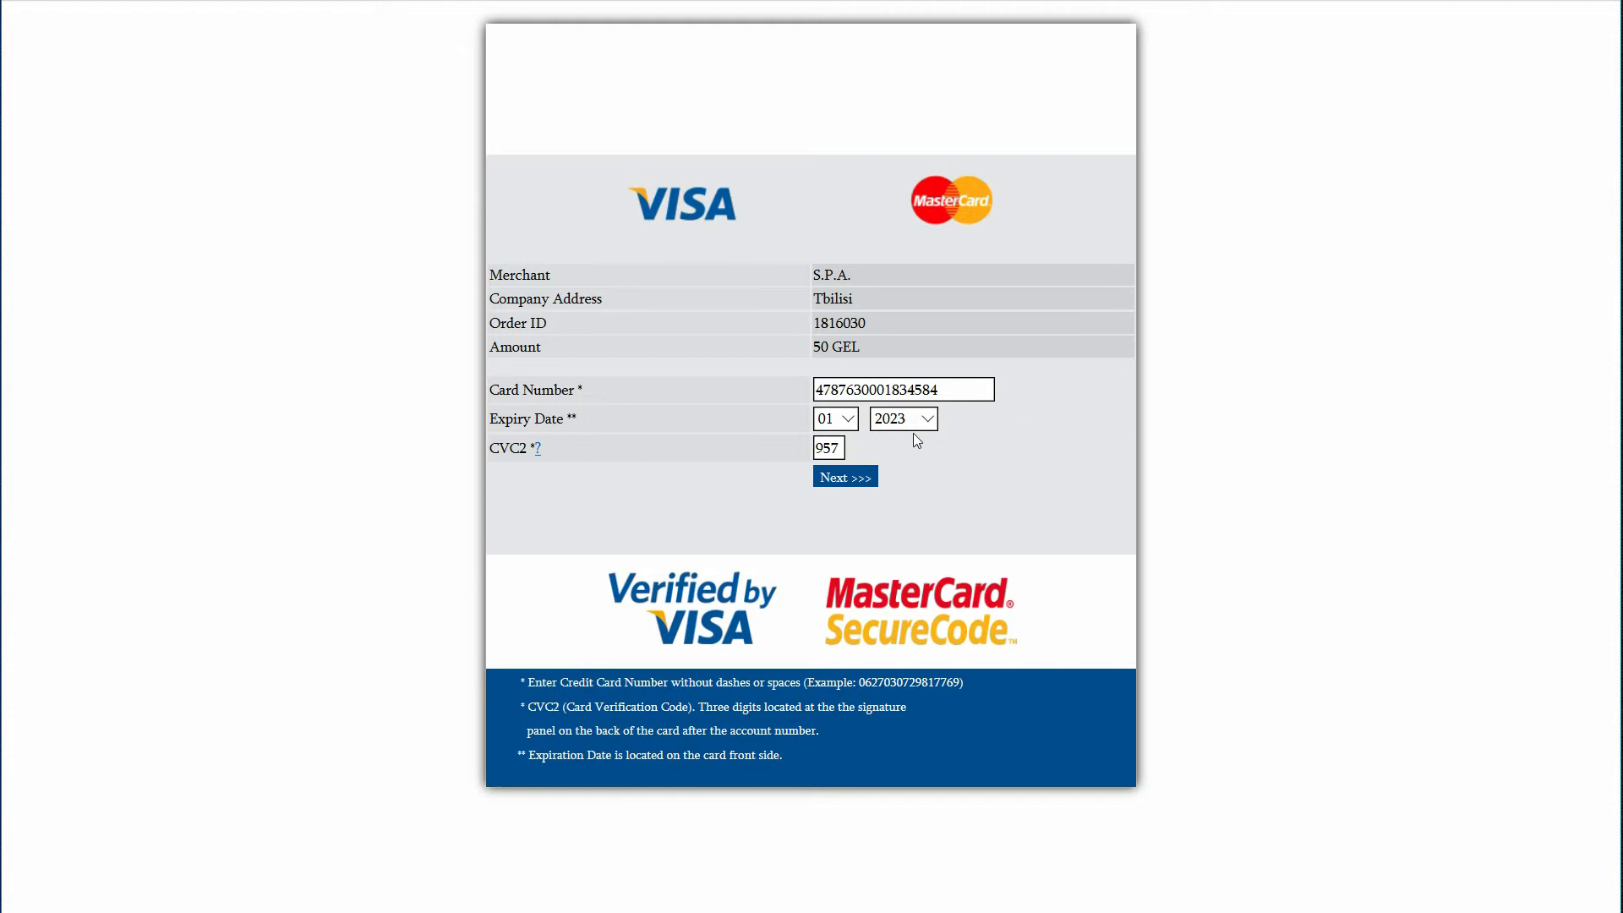
Step: Pay the bid submission fee with the card number, expiry date and CVC2 code, and return to the procurement website
{"action": "left_click", "coordinate": [843, 478]}
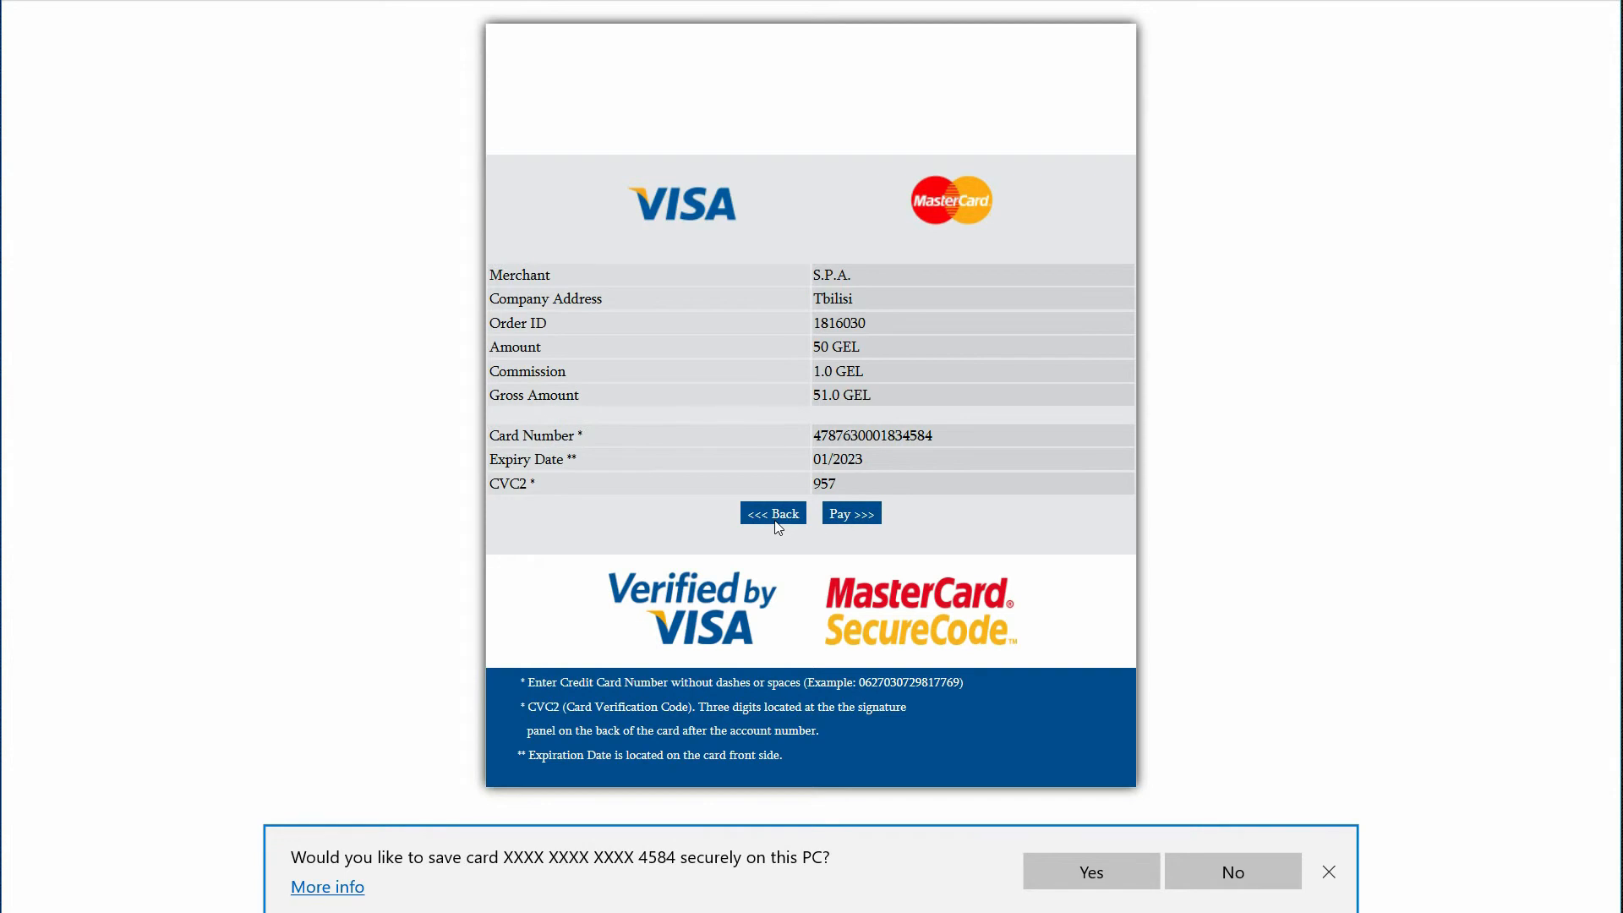
{"action": "left_click", "coordinate": [846, 517]}
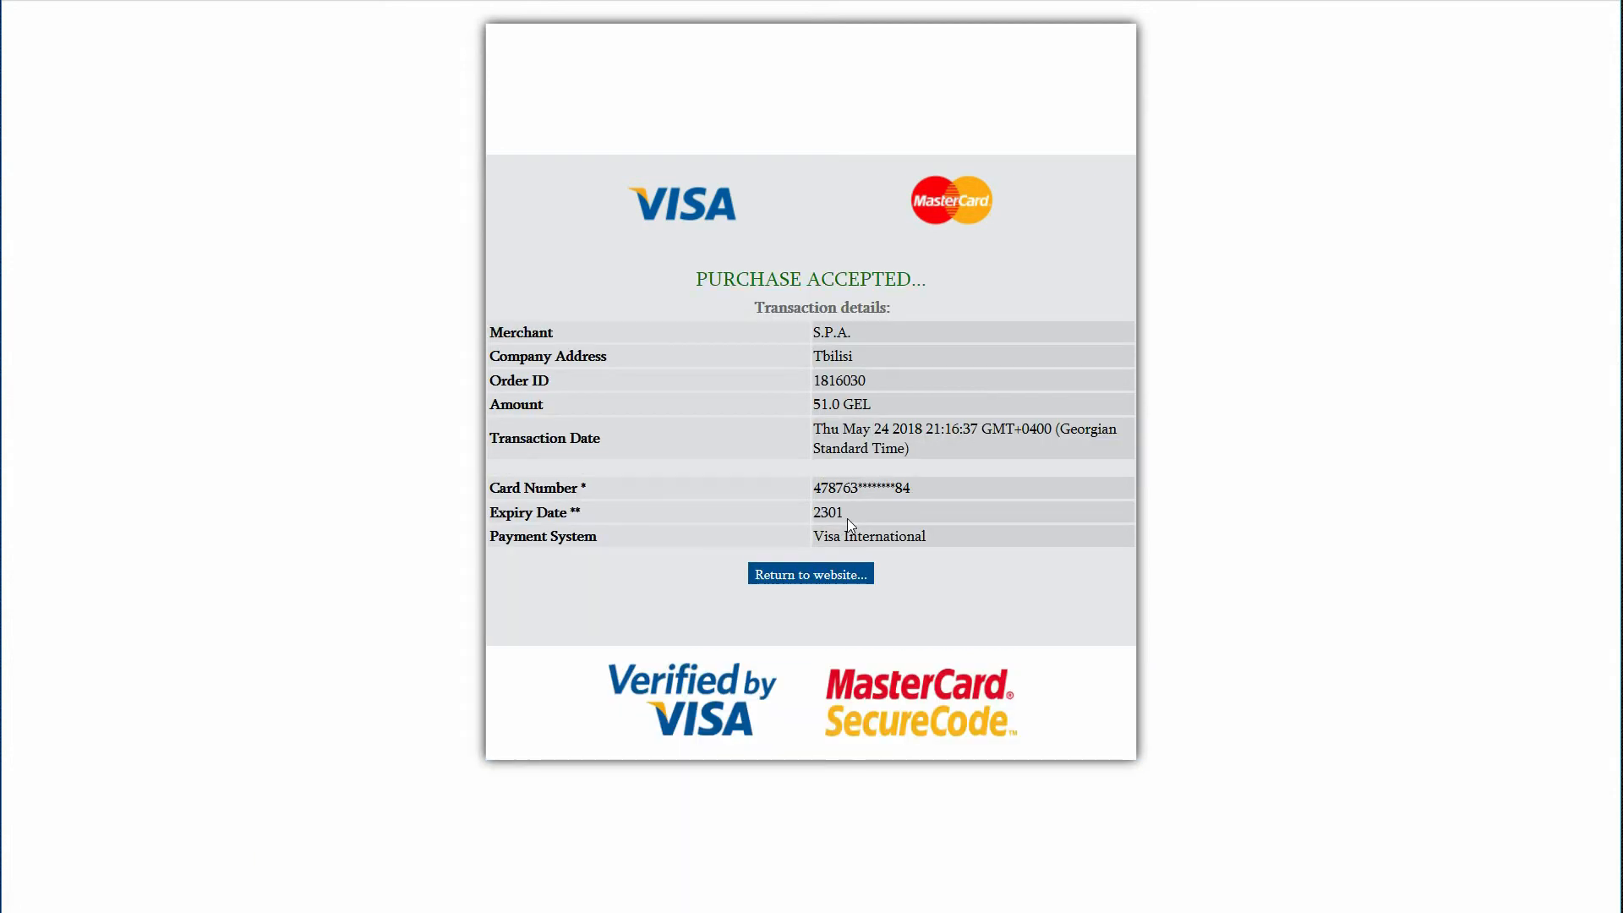
{"action": "left_click", "coordinate": [848, 576]}
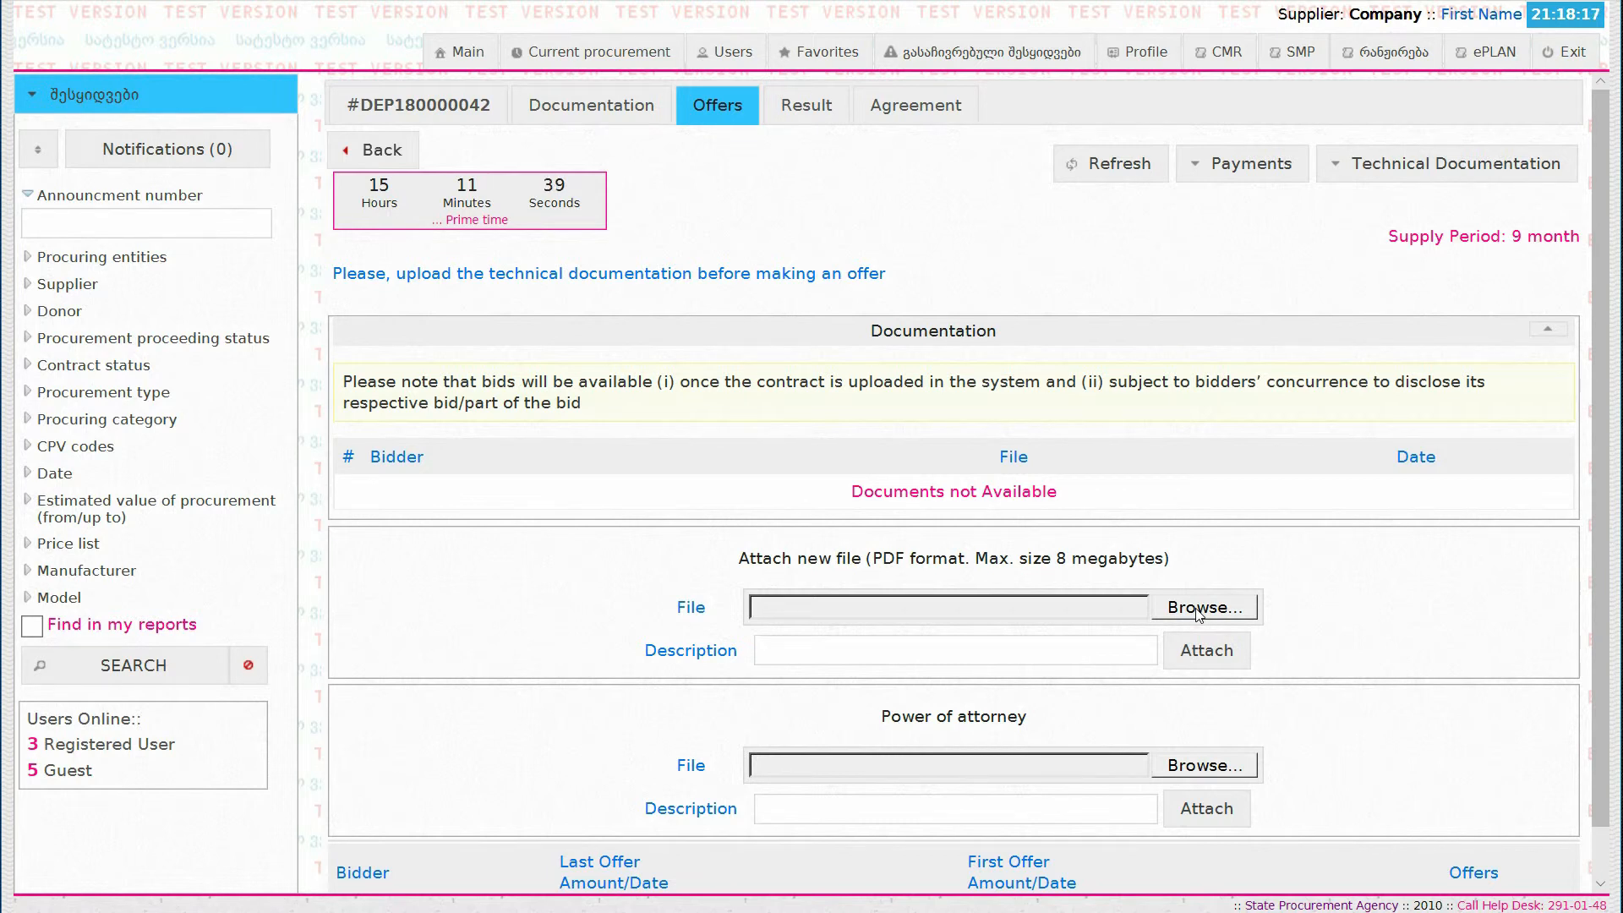
Step: Attach document.pdf as a new technical documentation file with the description "test"
{"action": "left_click", "coordinate": [1197, 608]}
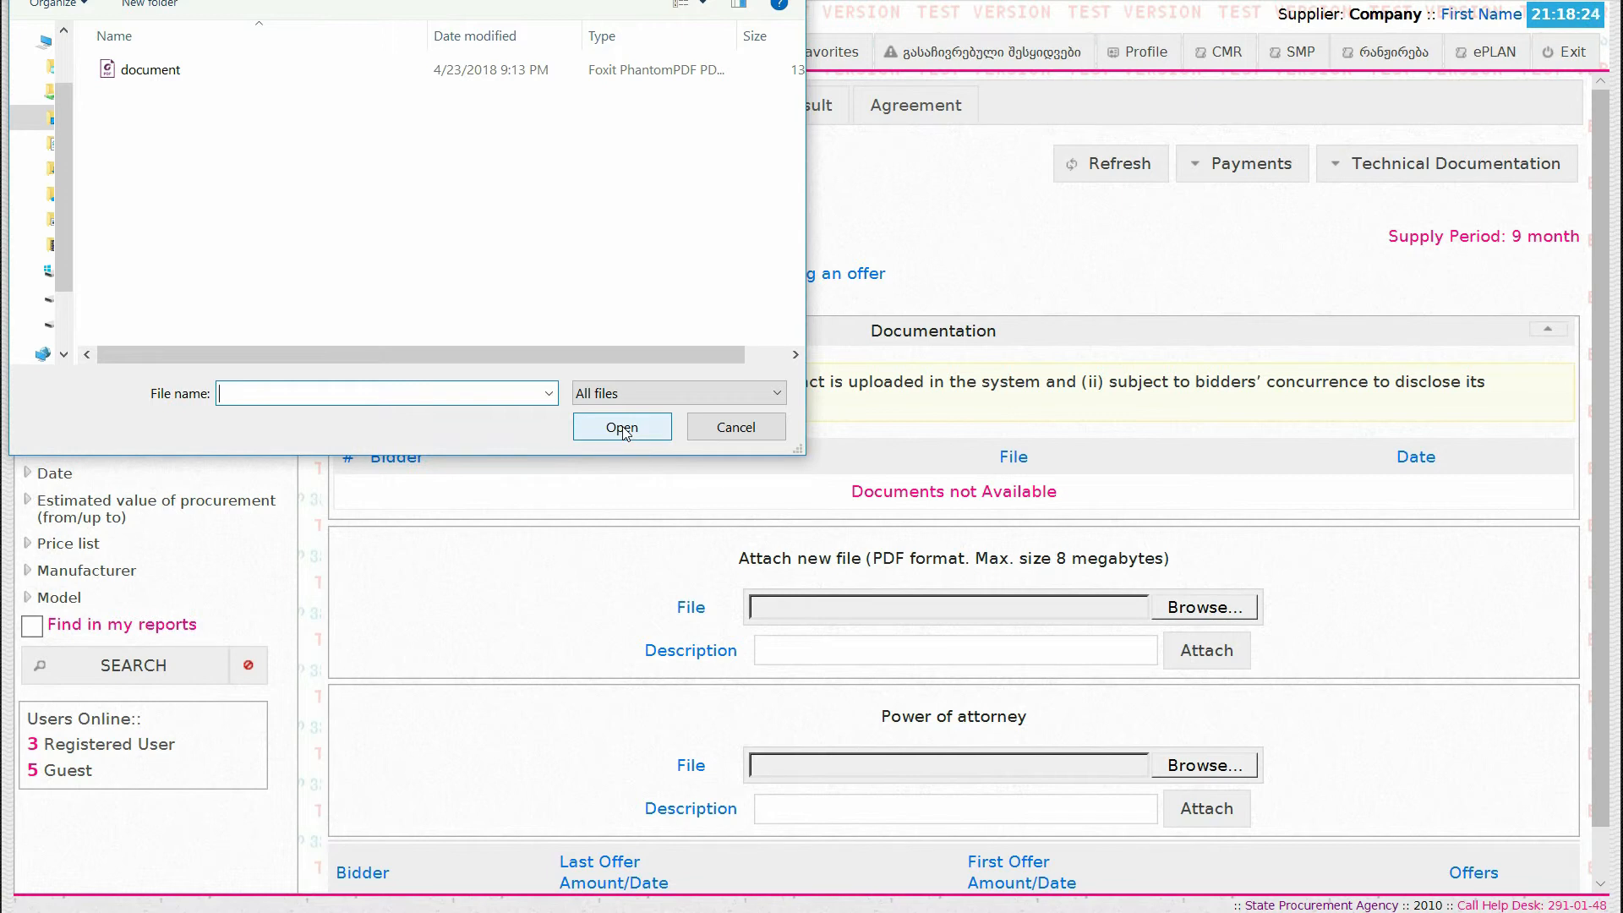
{"action": "left_click", "coordinate": [210, 85]}
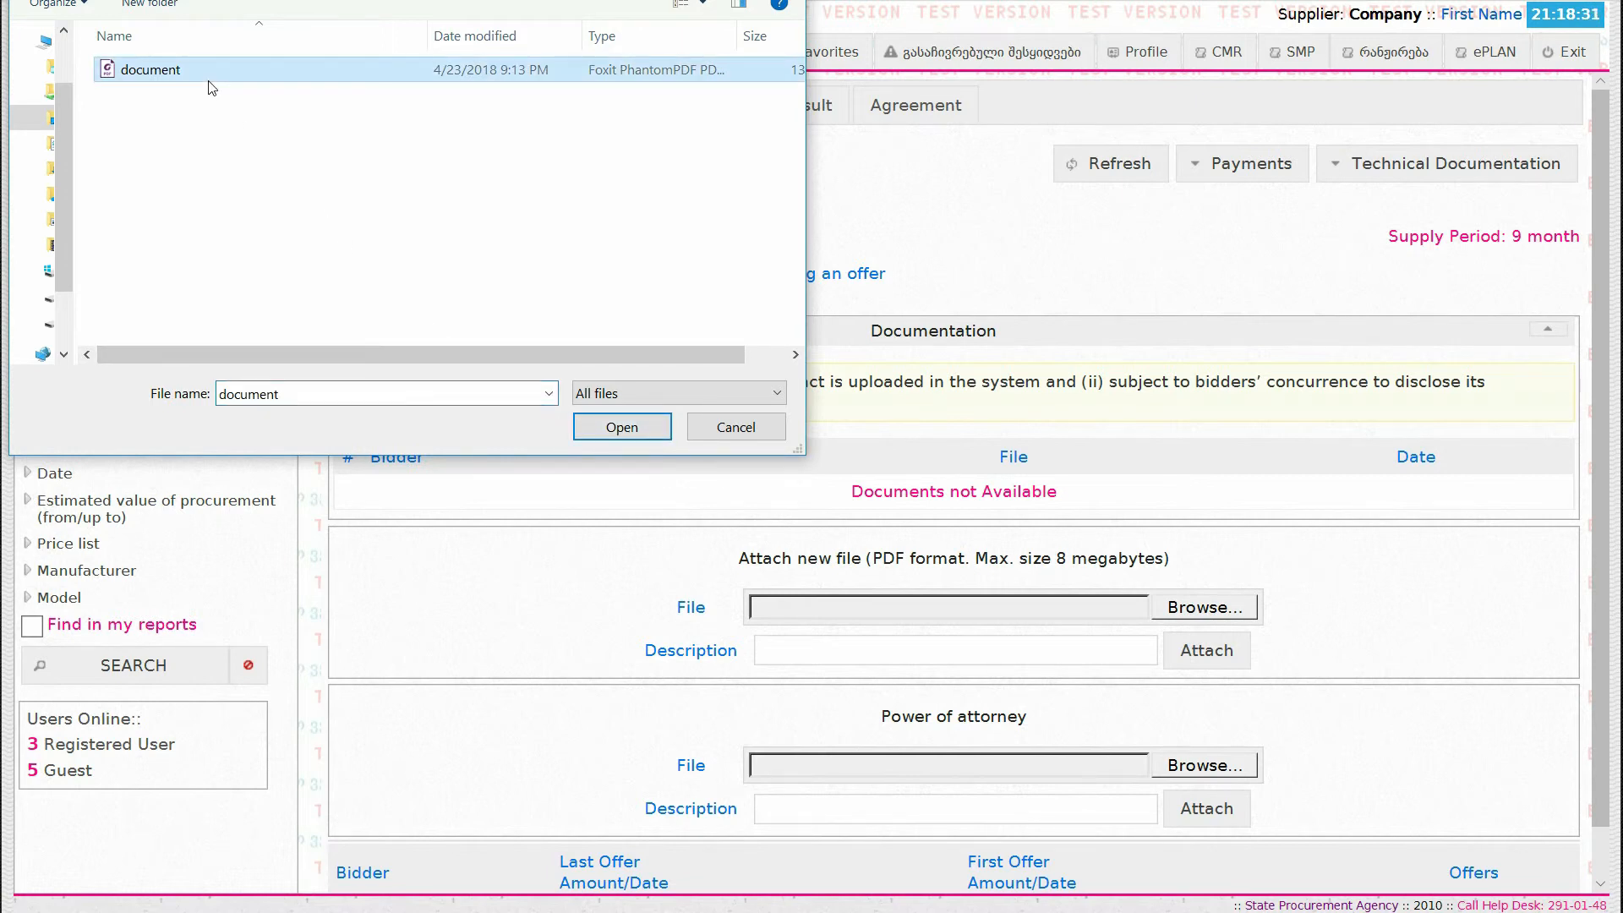
{"action": "left_click", "coordinate": [622, 428]}
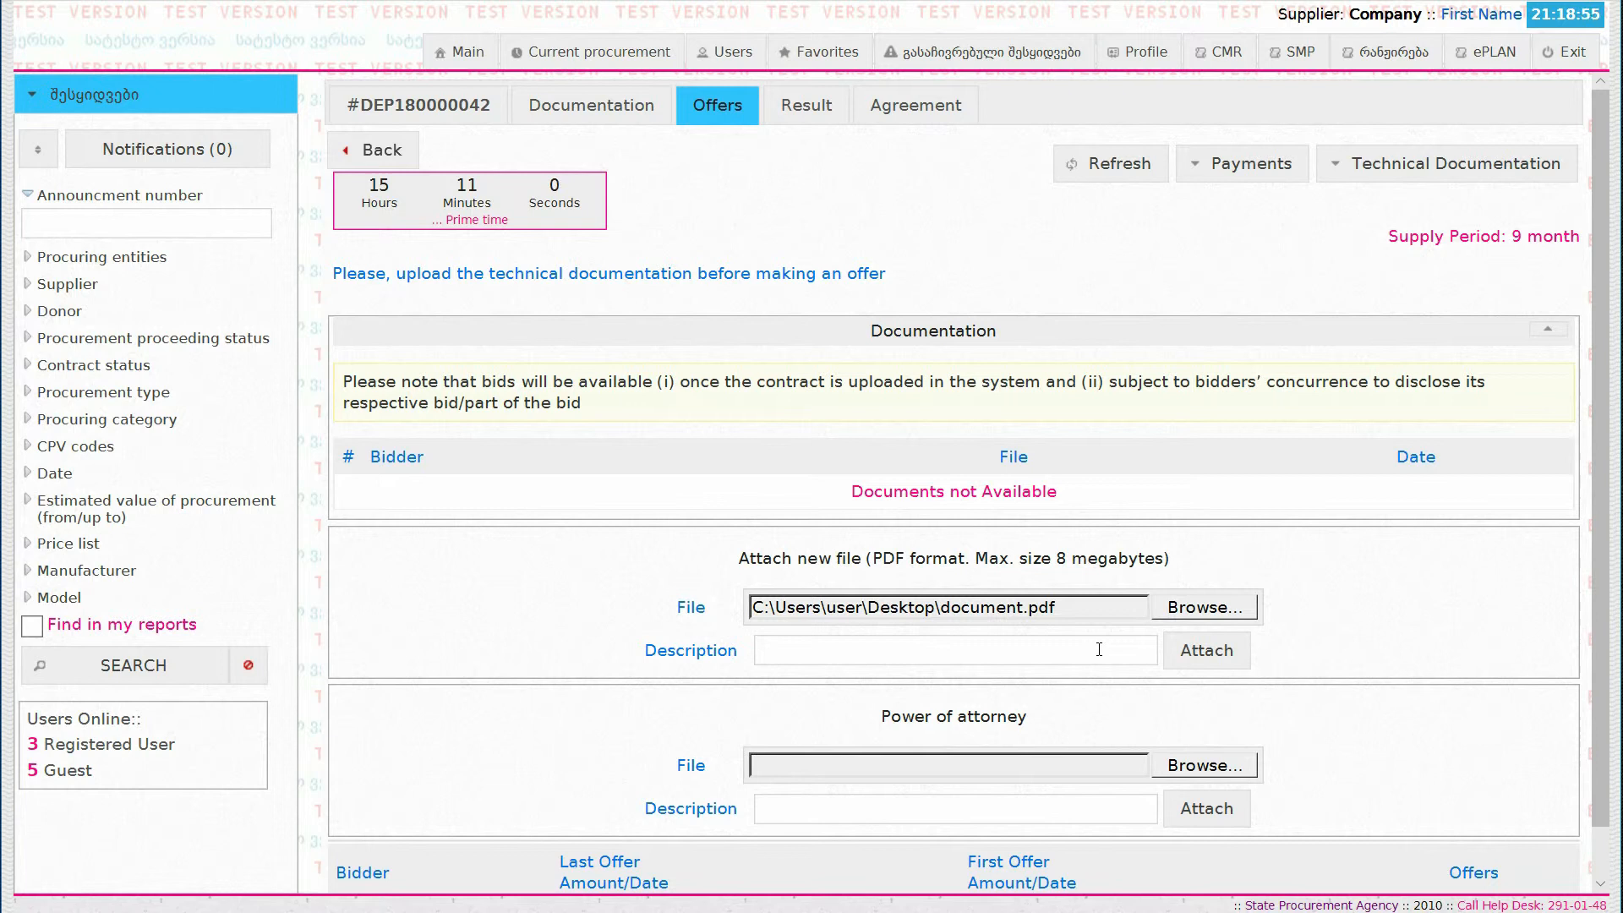
{"action": "type", "text": "test"}
{"action": "left_click", "coordinate": [1206, 653]}
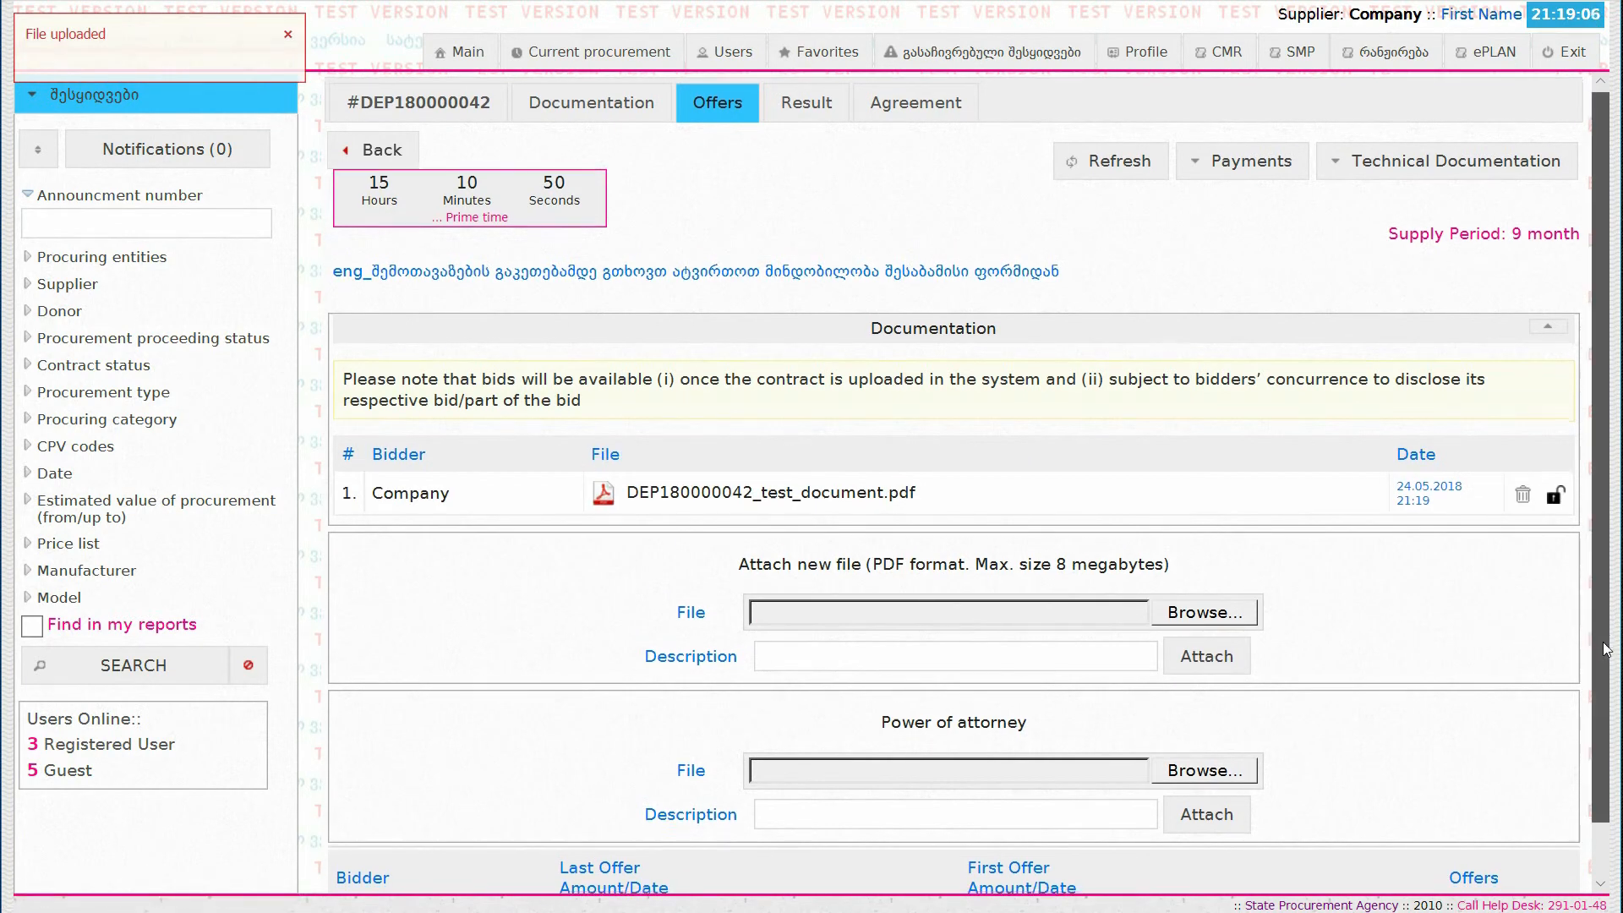
Step: Attach document.pdf as the power of attorney with the description "document"
{"action": "scroll", "coordinate": [1590, 744], "scroll_direction": "down", "scroll_amount": 2}
{"action": "left_click", "coordinate": [1205, 710]}
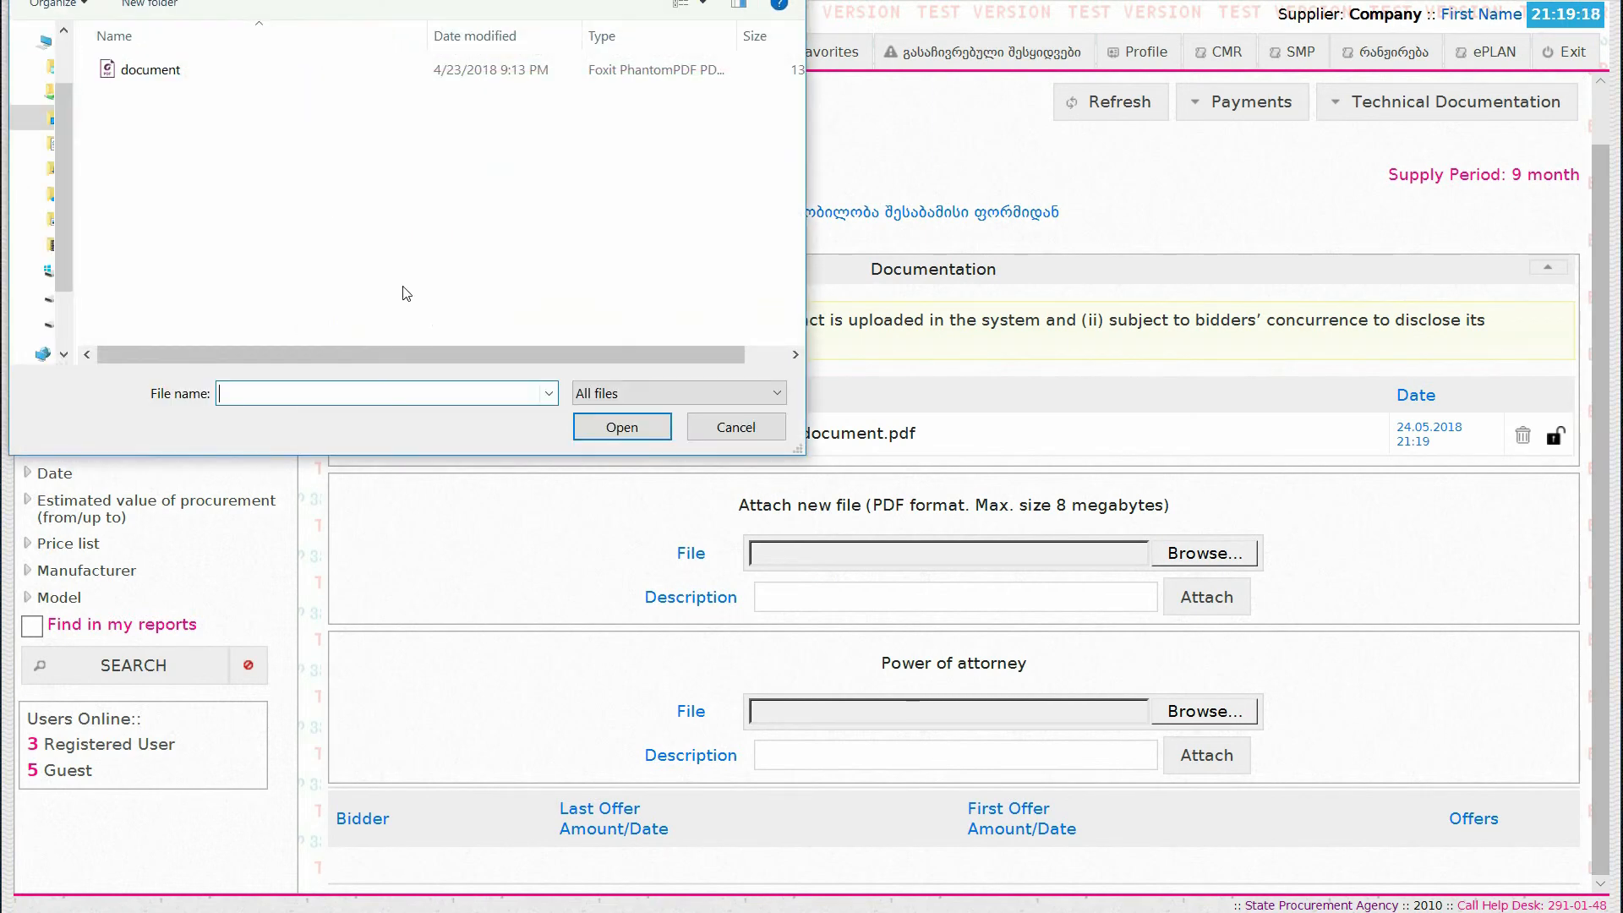
{"action": "left_click", "coordinate": [267, 77]}
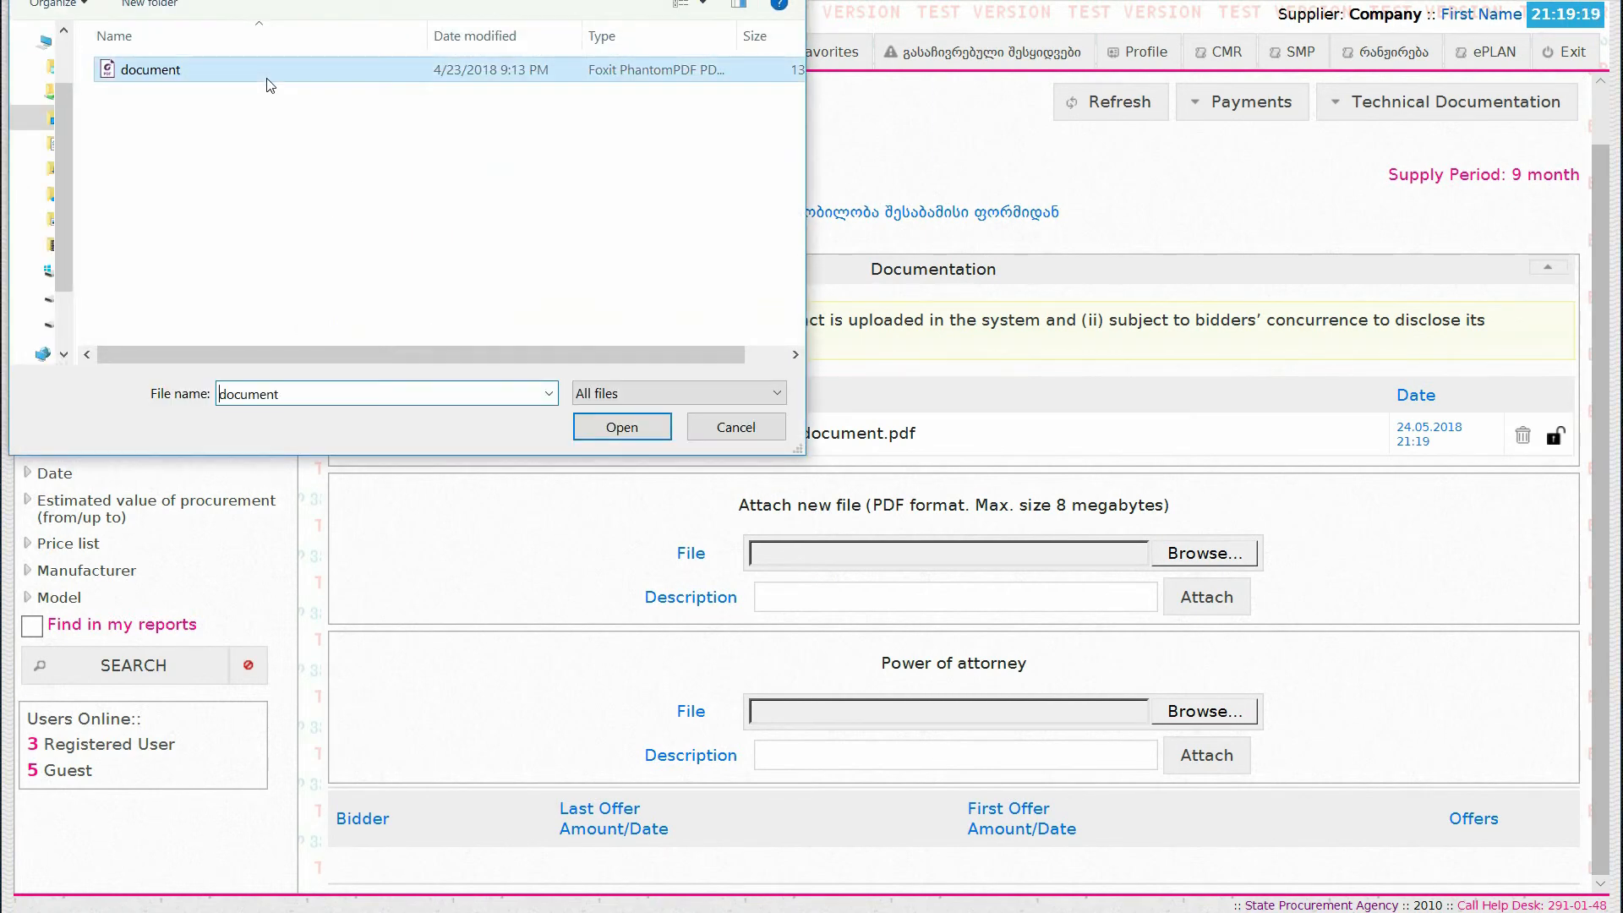
{"action": "left_click", "coordinate": [607, 435]}
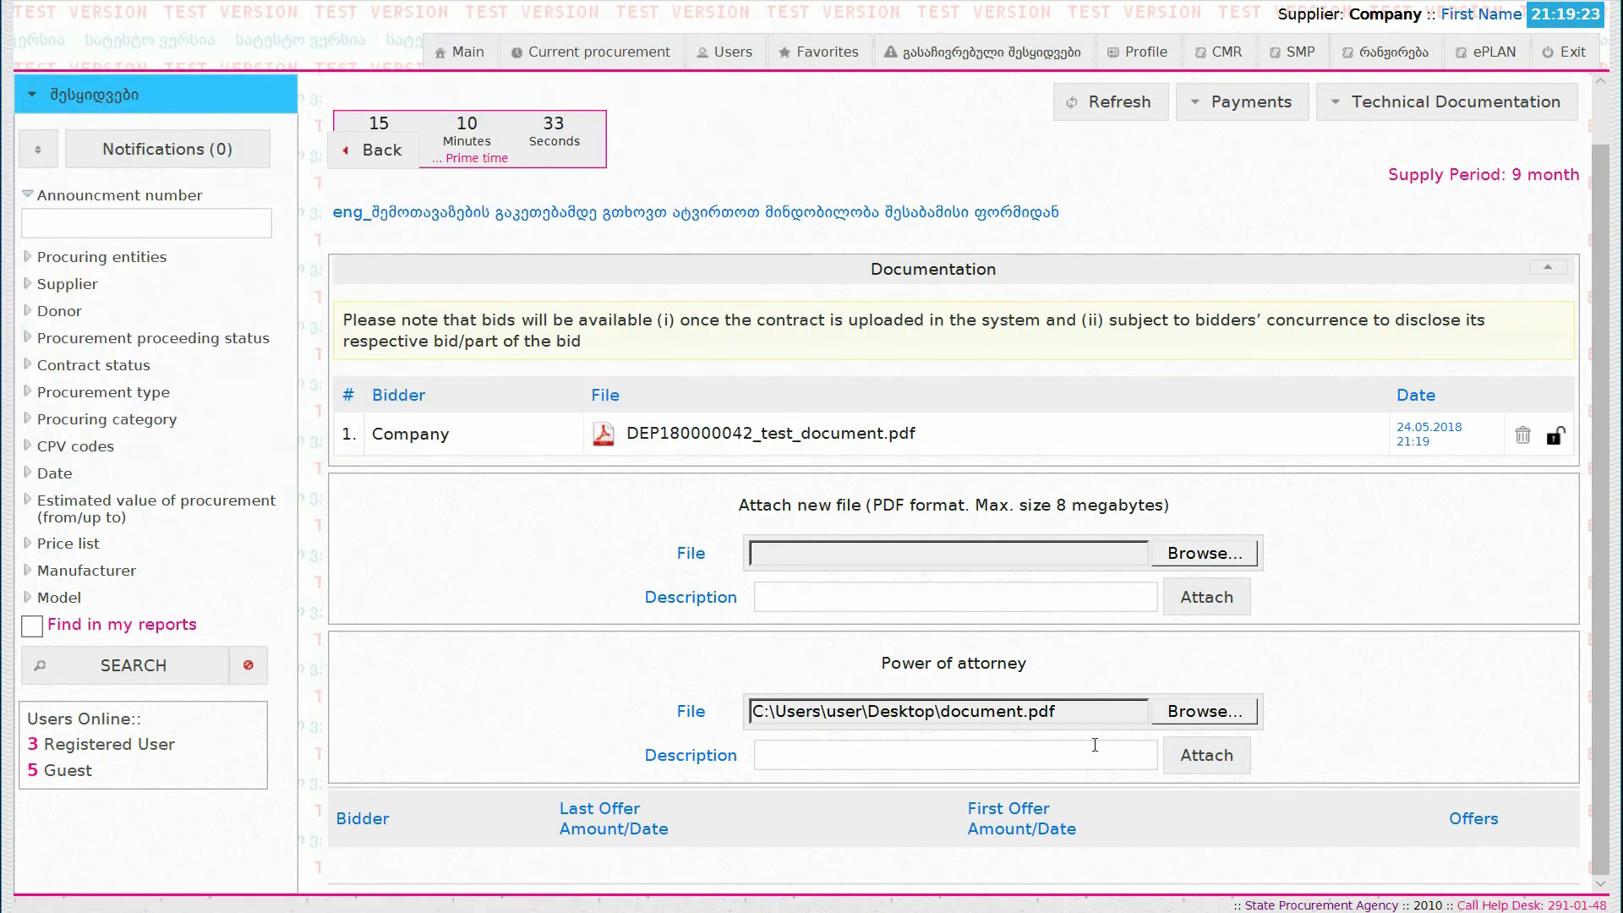
{"action": "type", "text": "document"}
{"action": "left_click", "coordinate": [1196, 766]}
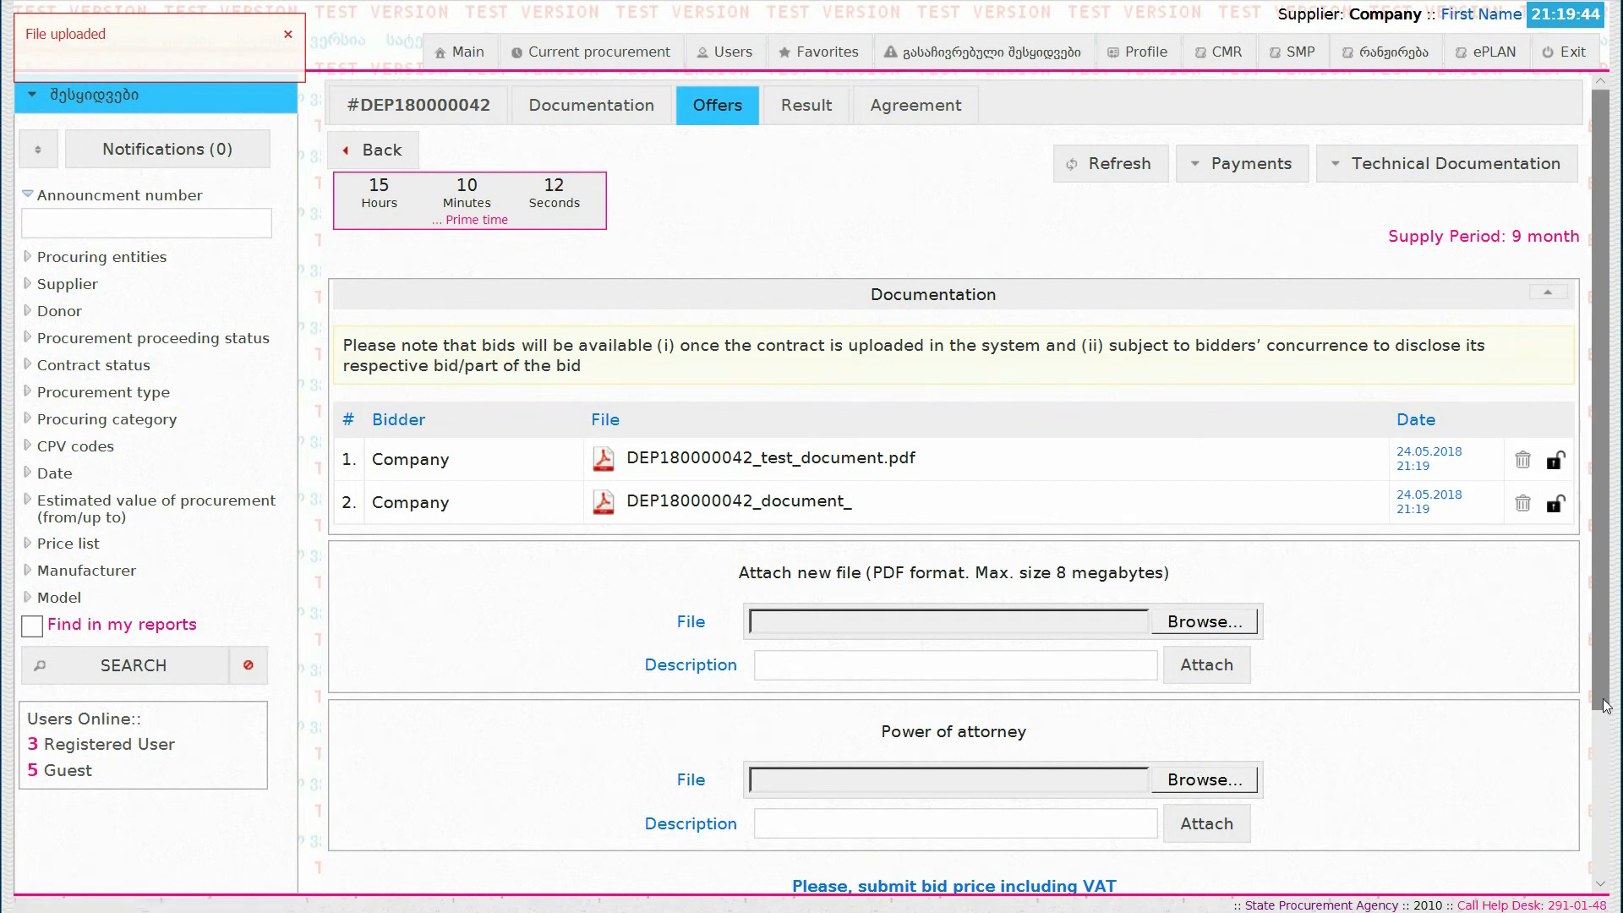
Step: Offer a bid price of 5200 including VAT and confirm its submission
{"action": "left_click_drag", "start_coordinate": [1605, 708], "coordinate": [1603, 879]}
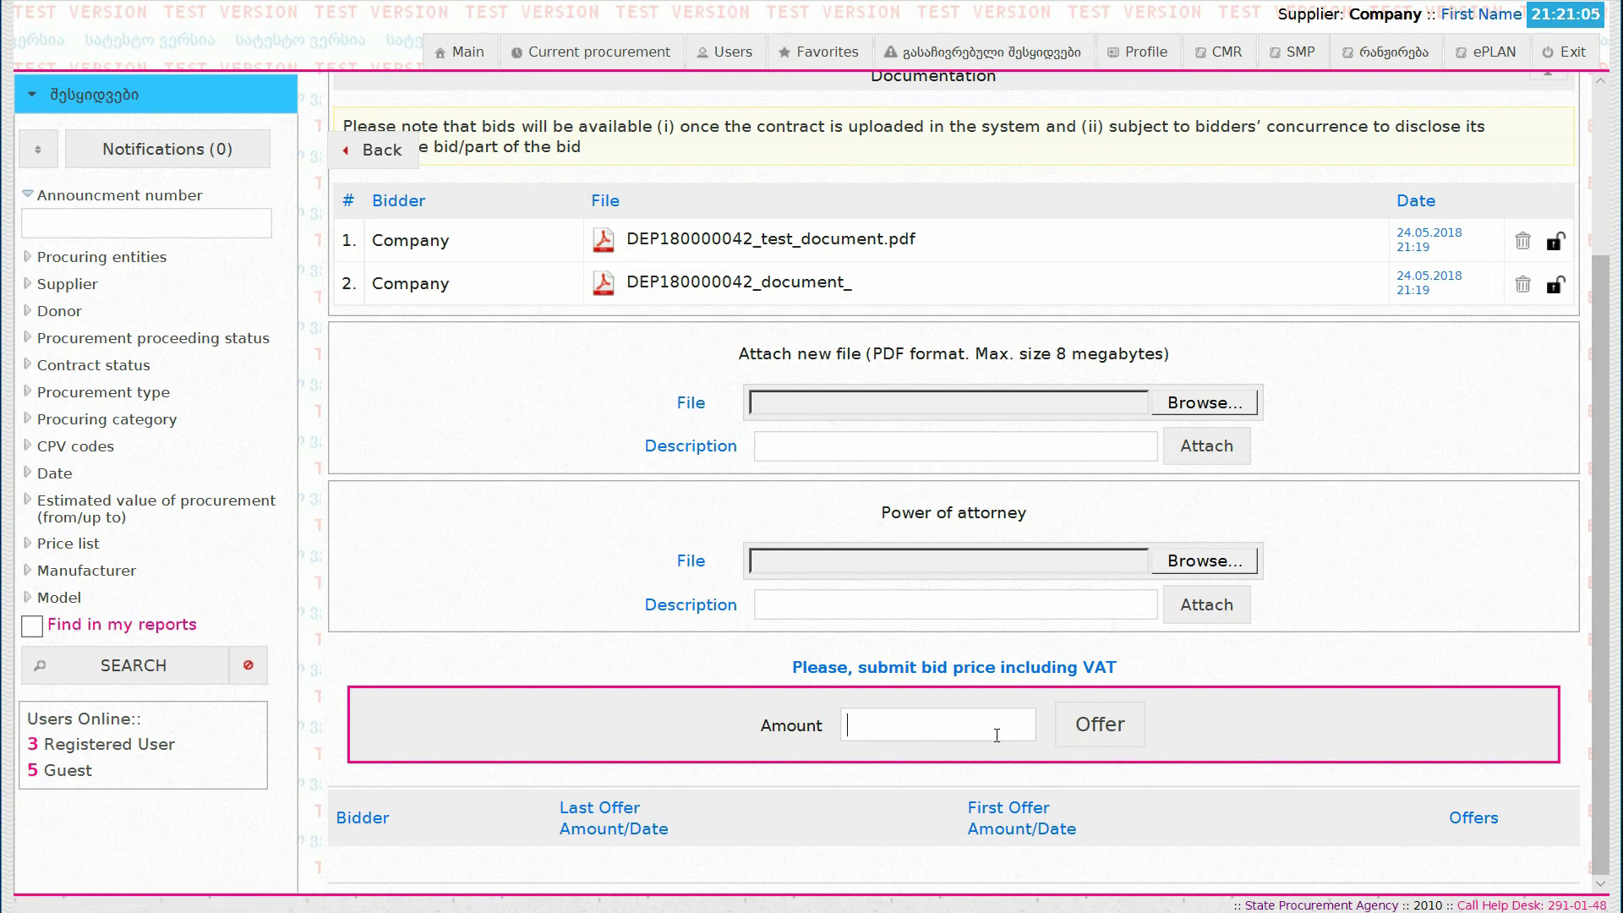
{"action": "left_click", "coordinate": [997, 736]}
{"action": "type", "text": "5200"}
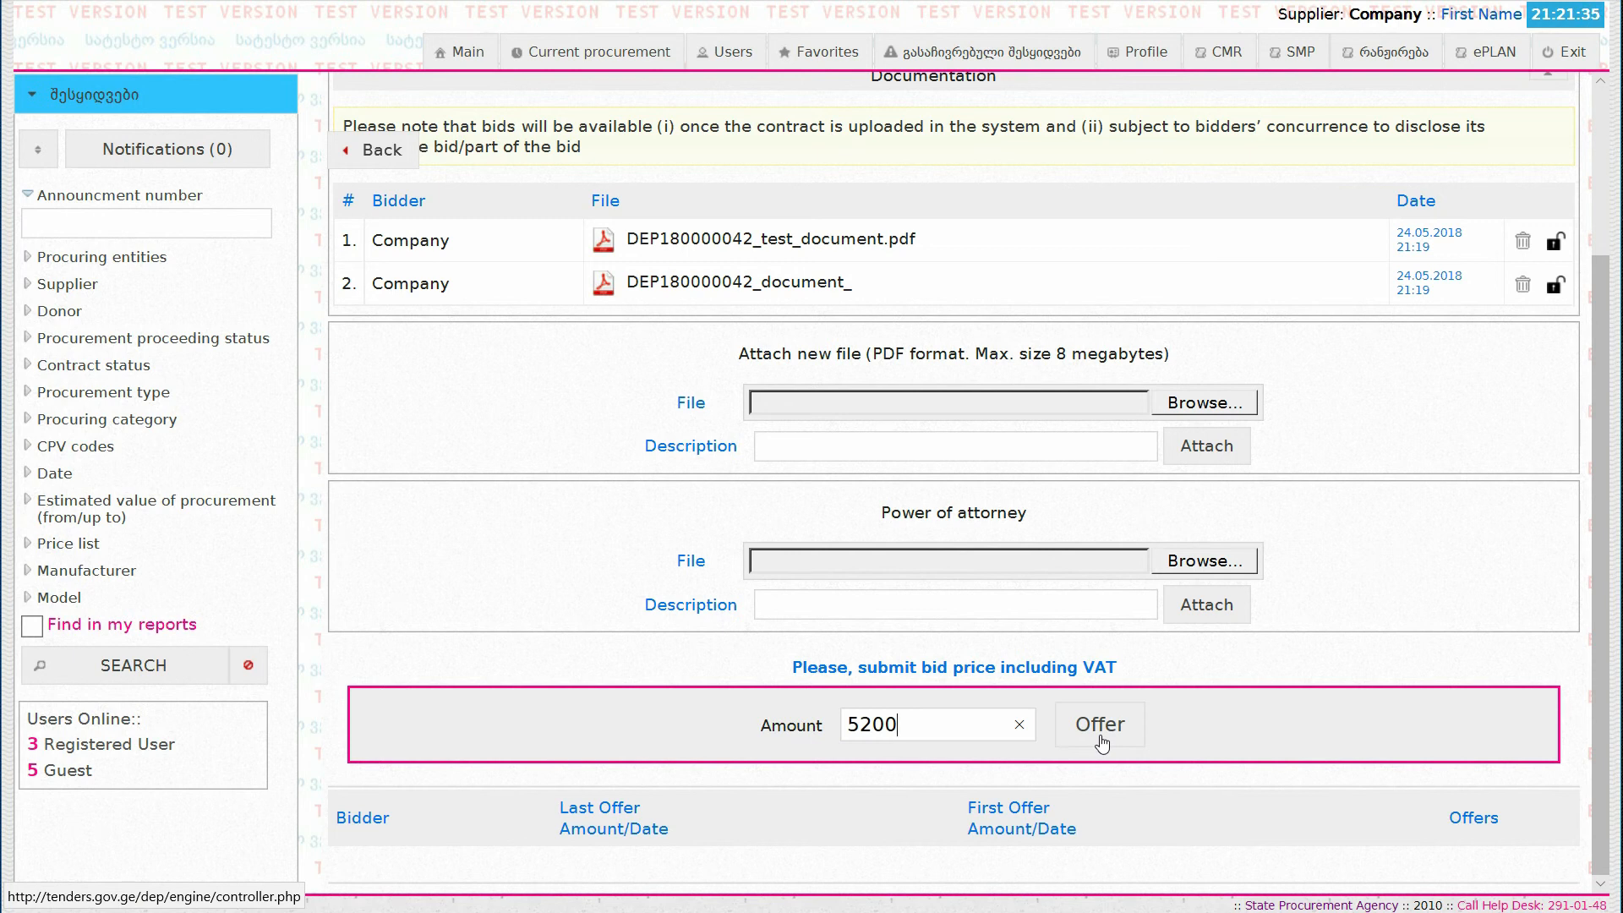
{"action": "left_click", "coordinate": [1099, 725]}
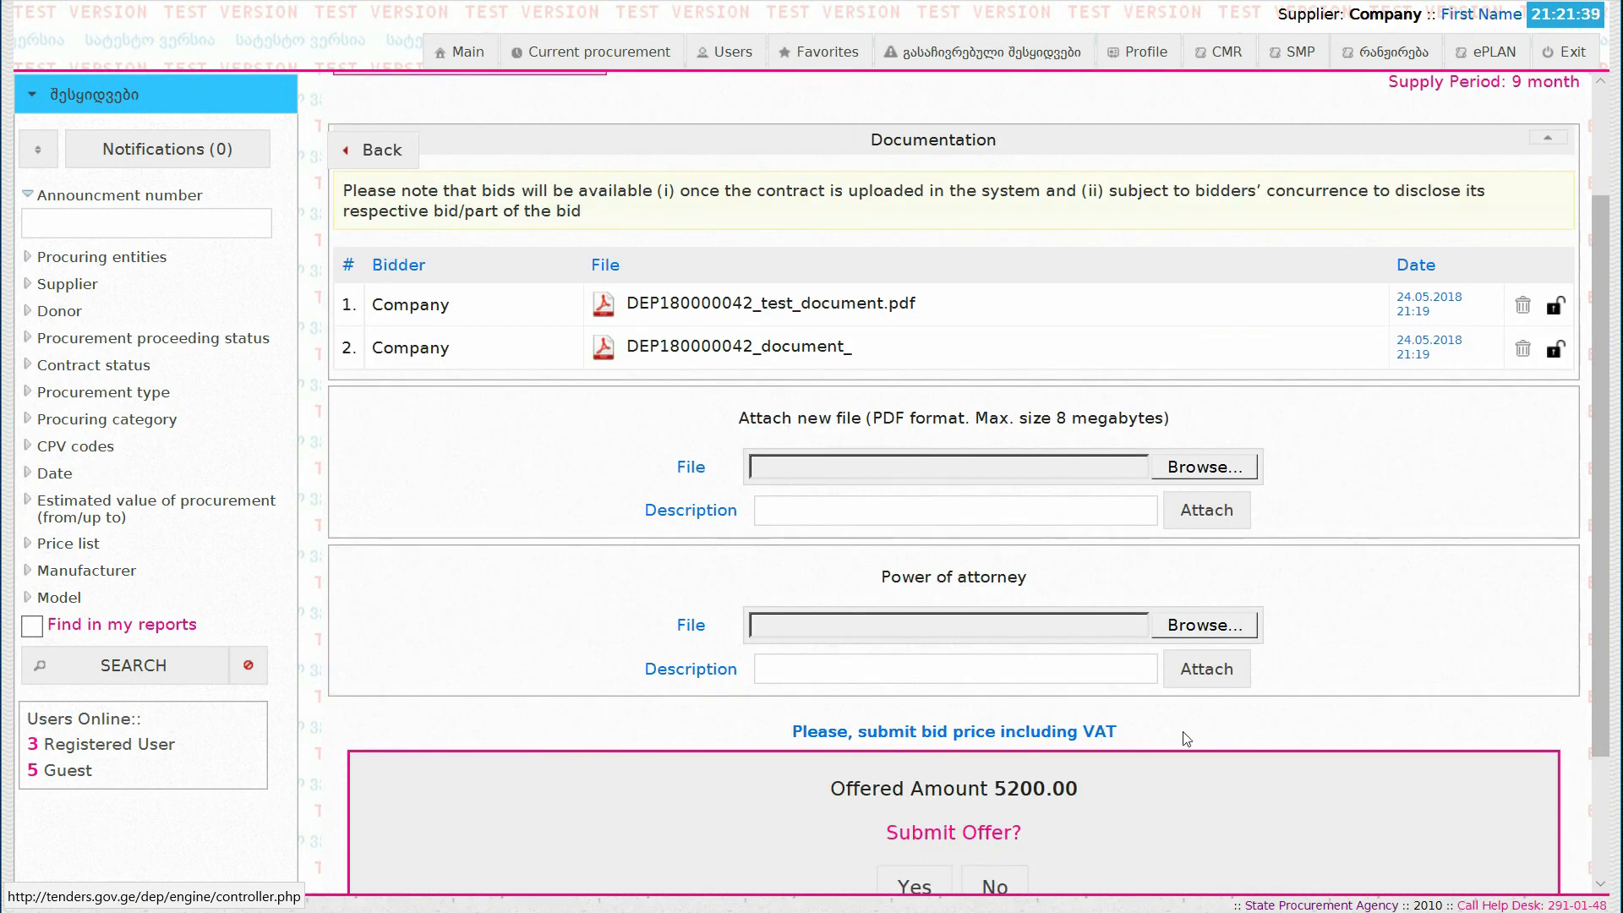
{"action": "left_click", "coordinate": [1607, 842]}
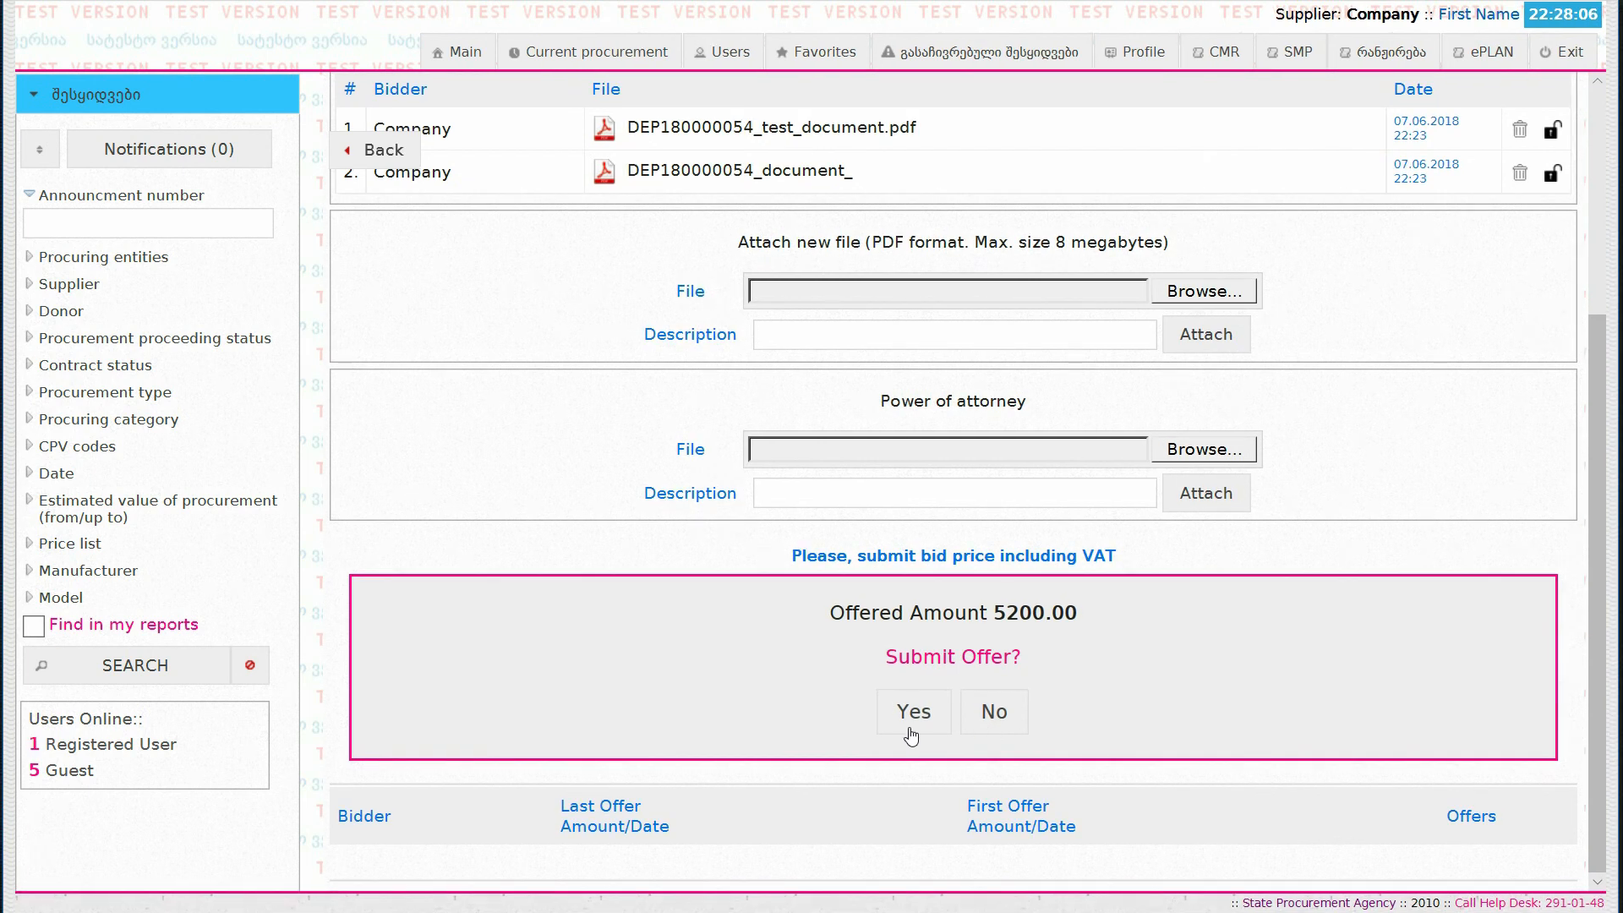
{"action": "left_click", "coordinate": [912, 714]}
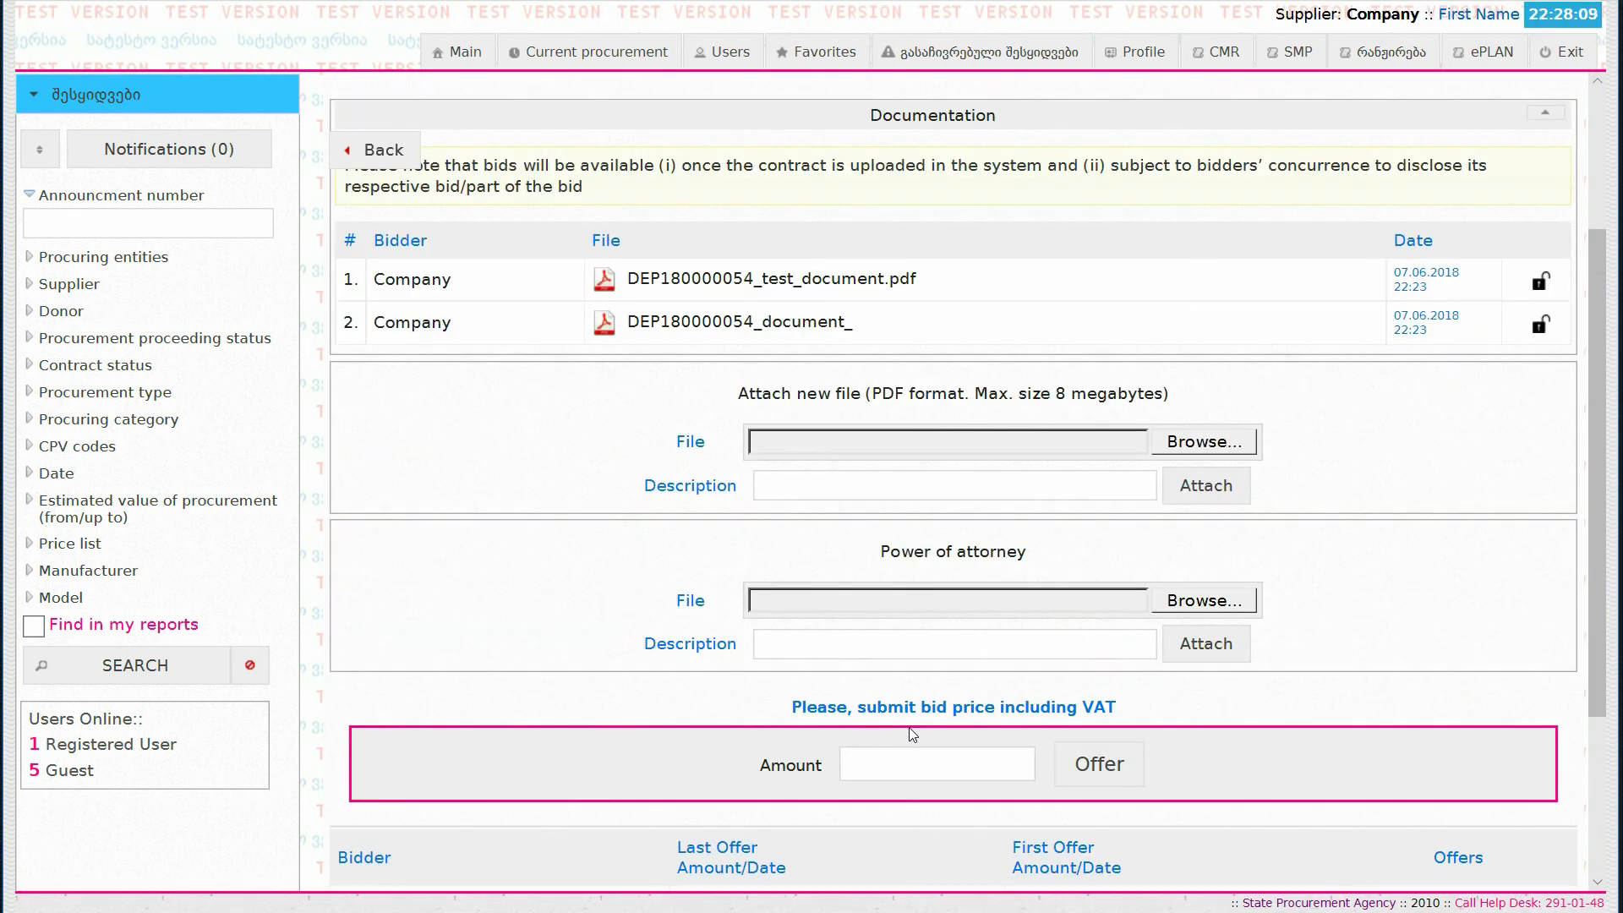
Step: Review the submitted offer and the prime time trading results, and view the main details of announcement DEP180000054
{"action": "left_click_drag", "start_coordinate": [1603, 686], "coordinate": [1577, 856]}
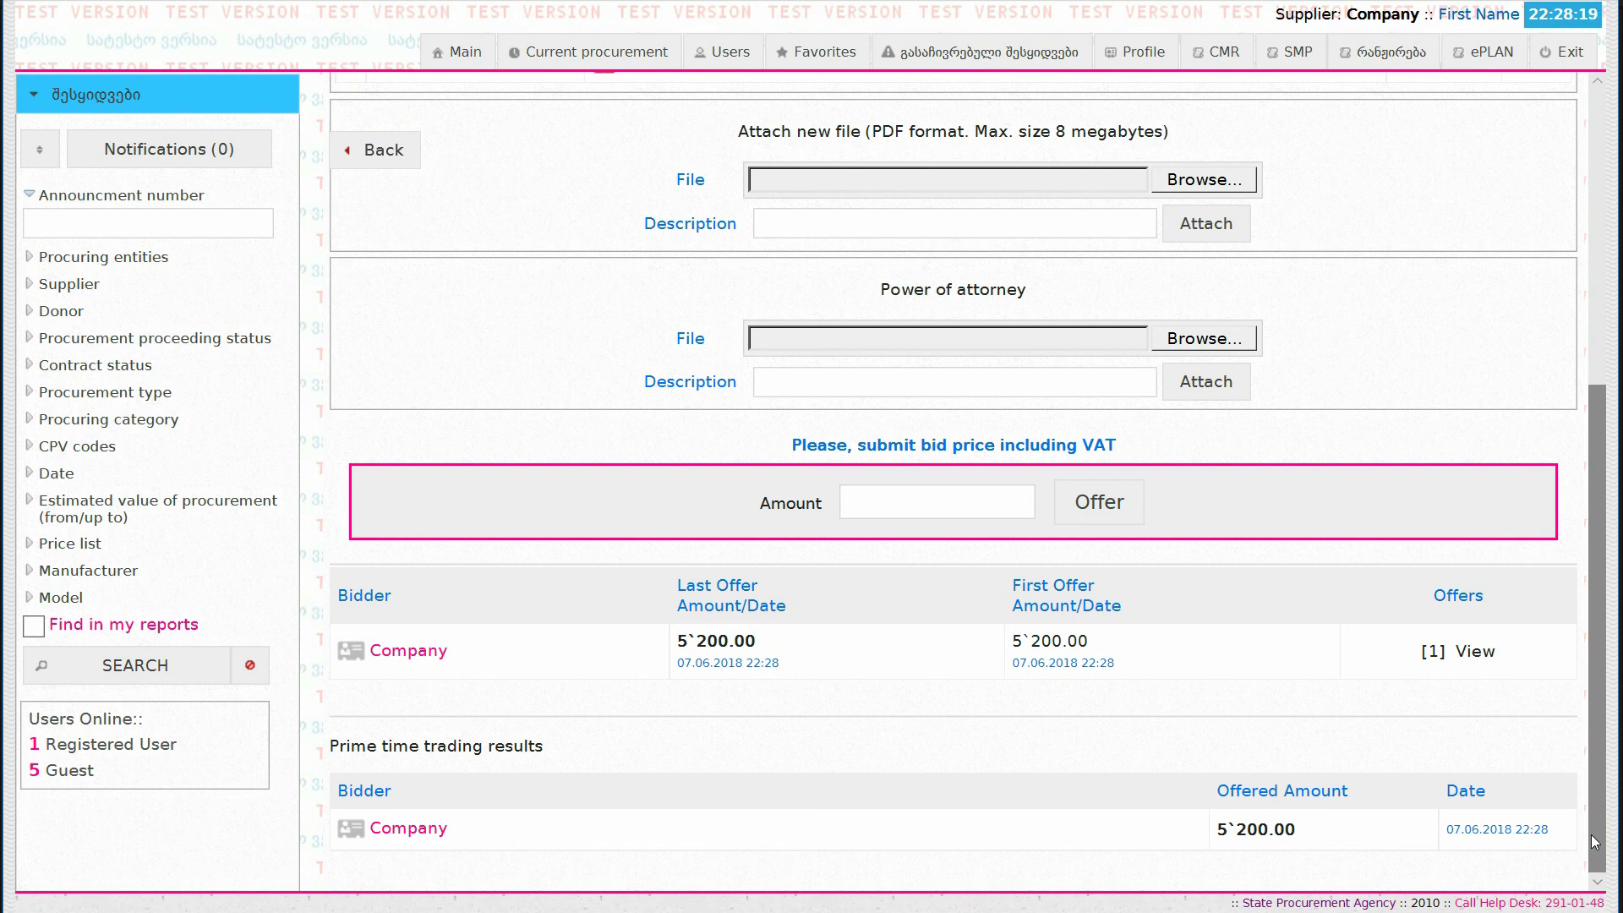
{"action": "left_click_drag", "start_coordinate": [1591, 834], "coordinate": [1593, 548]}
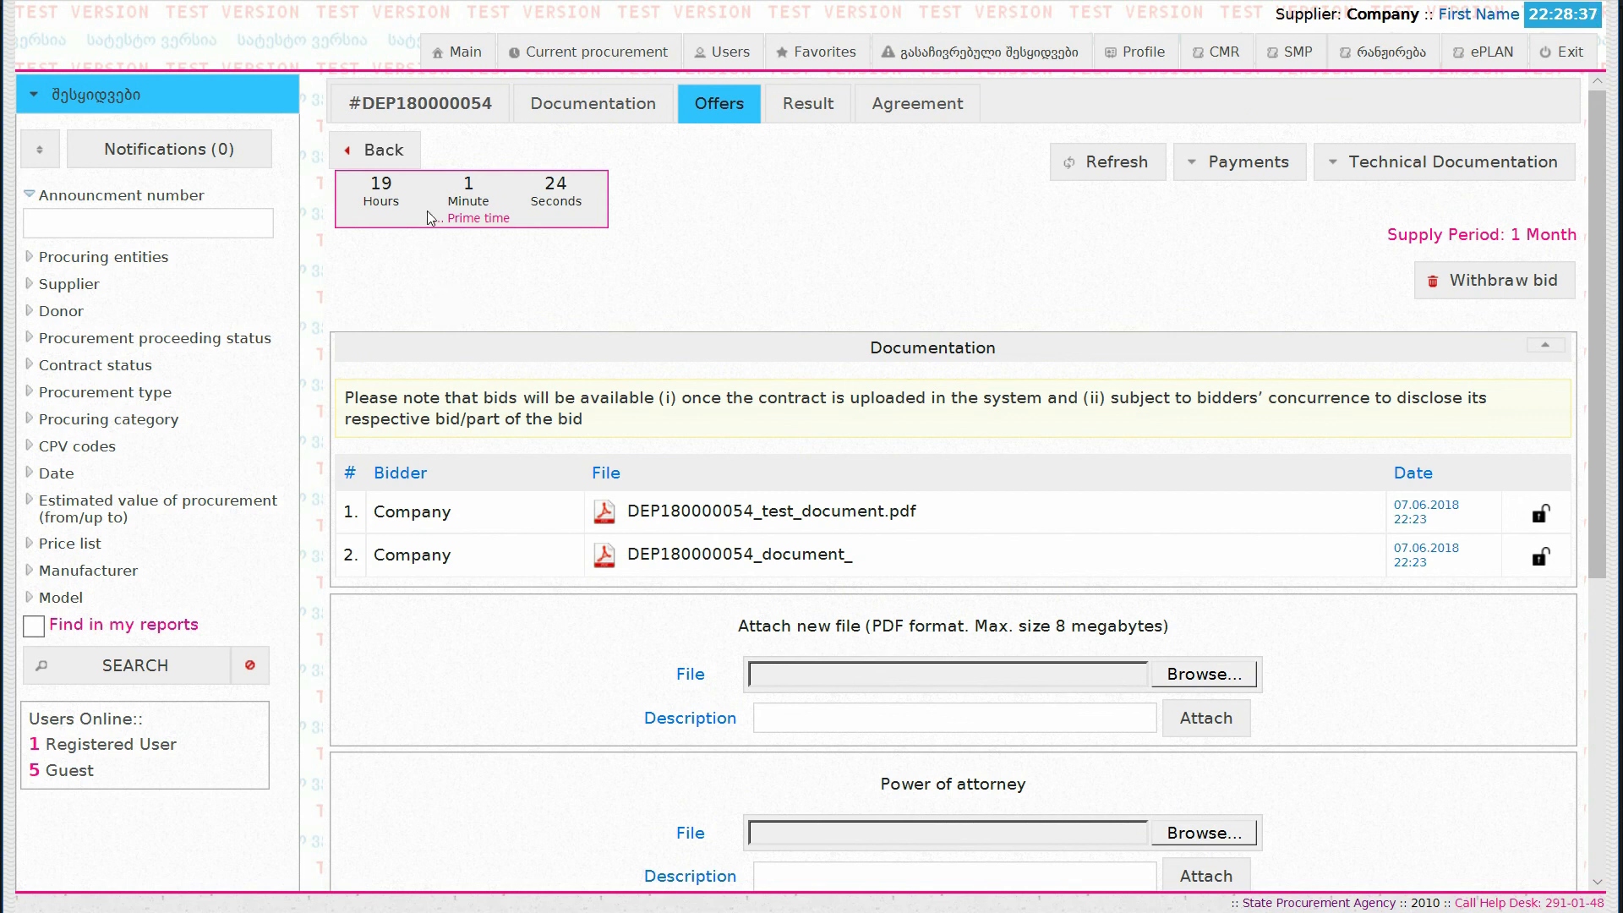
{"action": "left_click", "coordinate": [434, 115]}
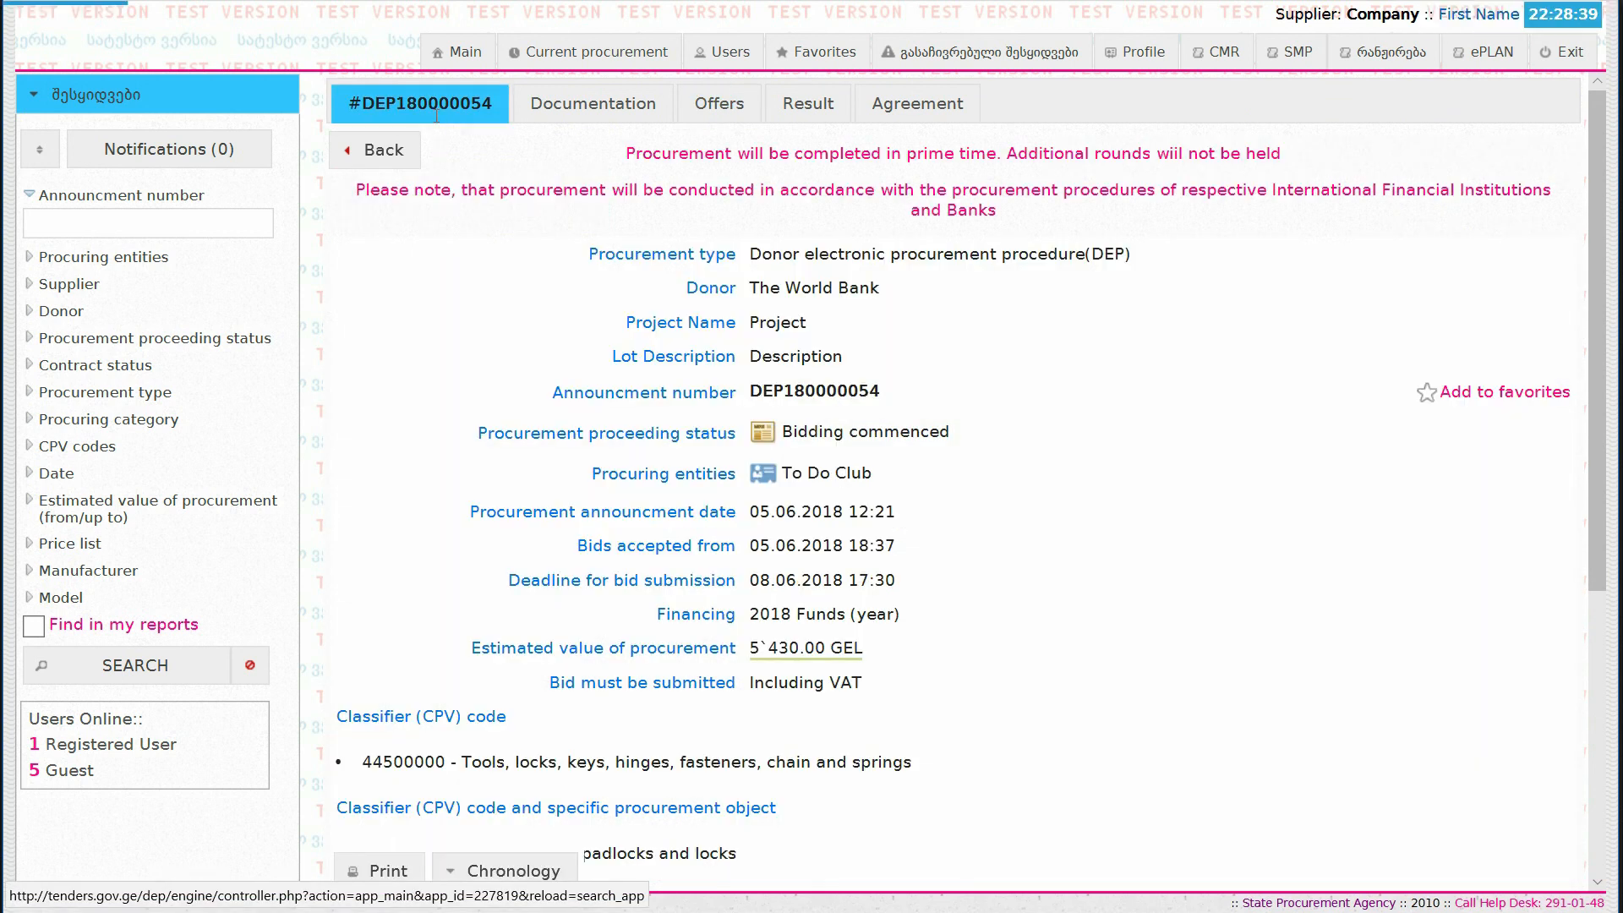